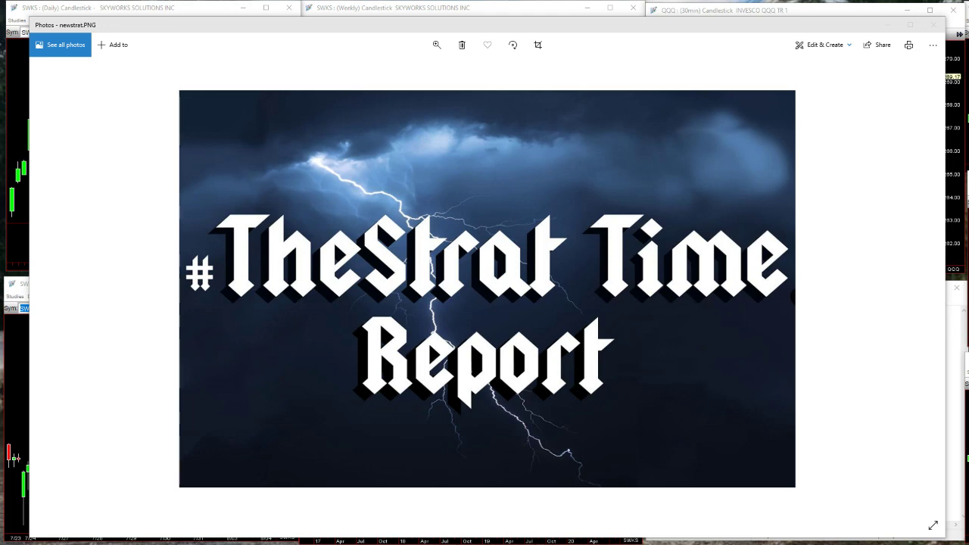
Step: Bring the Gmail preview of cboe.JPG in front of the Photos window showing newstrat.PNG
key(alt+Tab)
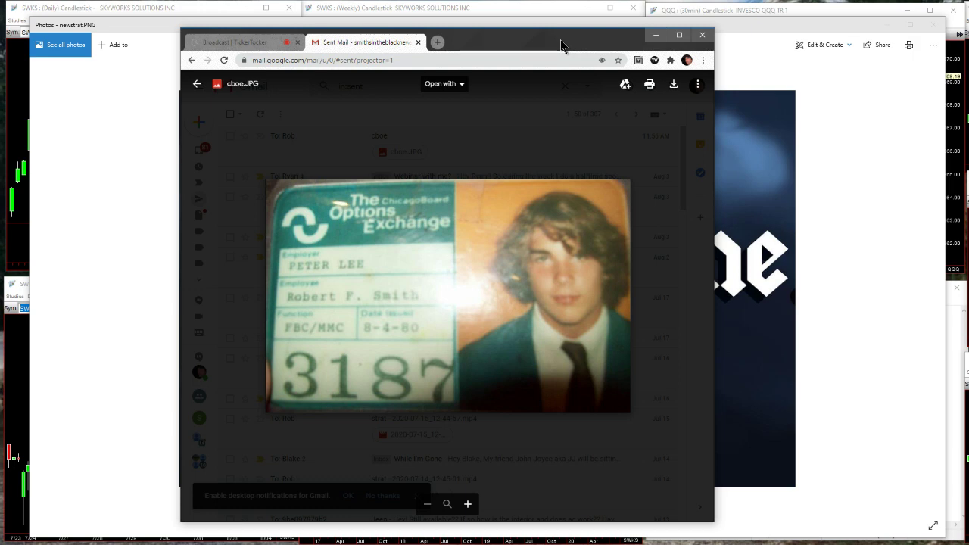
Step: Dismiss the Gmail preview and close the Photos image, revealing the SWKS charts and Notepad list
key(alt+Tab)
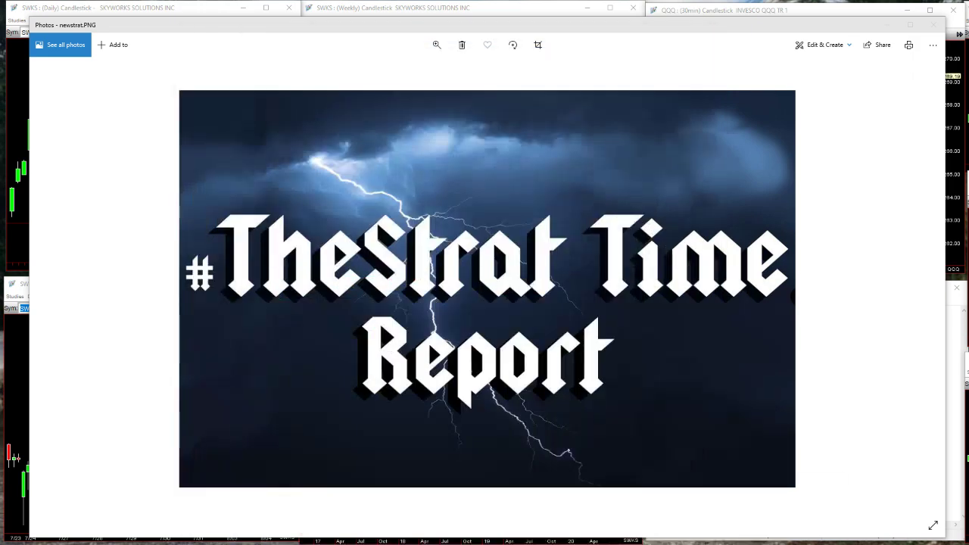
click(934, 26)
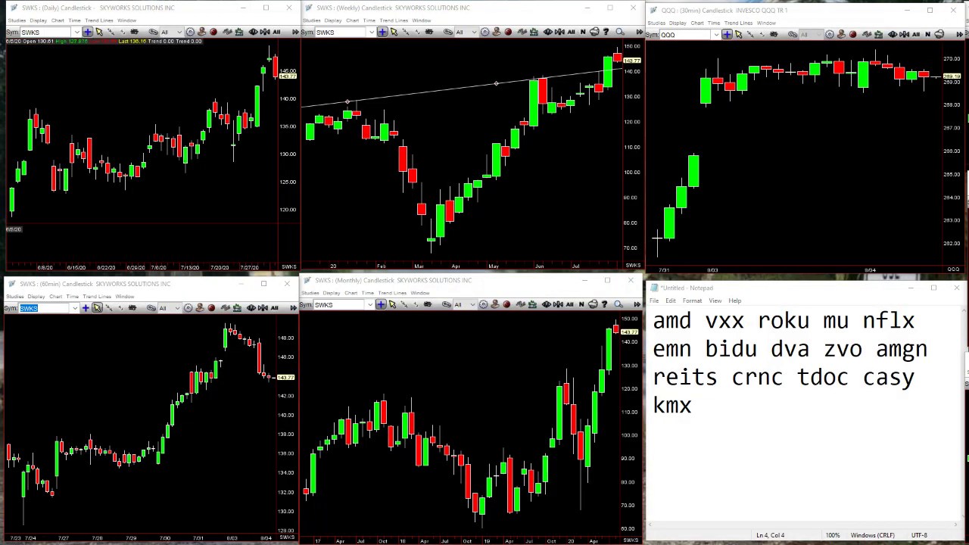
Step: Load SPY into the linked charts and inspect its weekly and 60-minute charts
text(SPY)
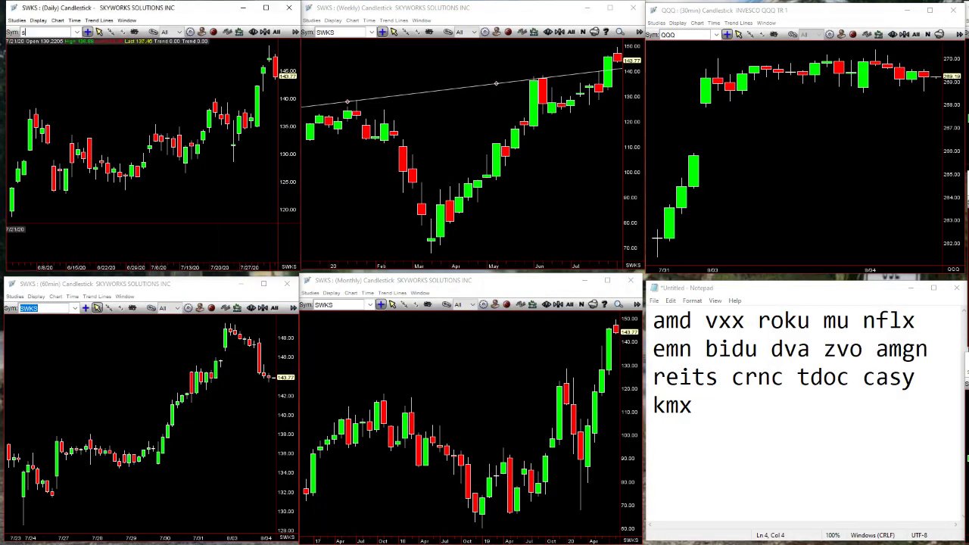
key(Return)
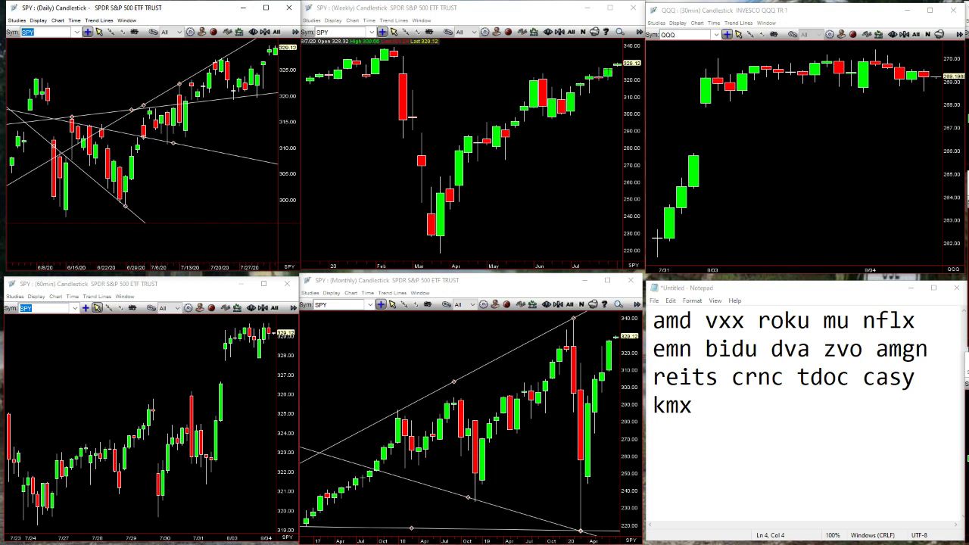
click(405, 42)
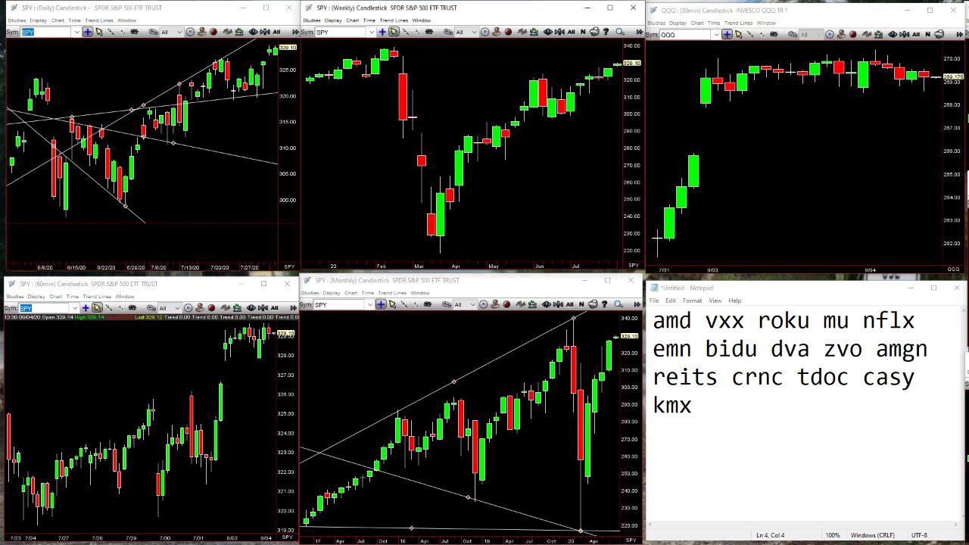
click(232, 342)
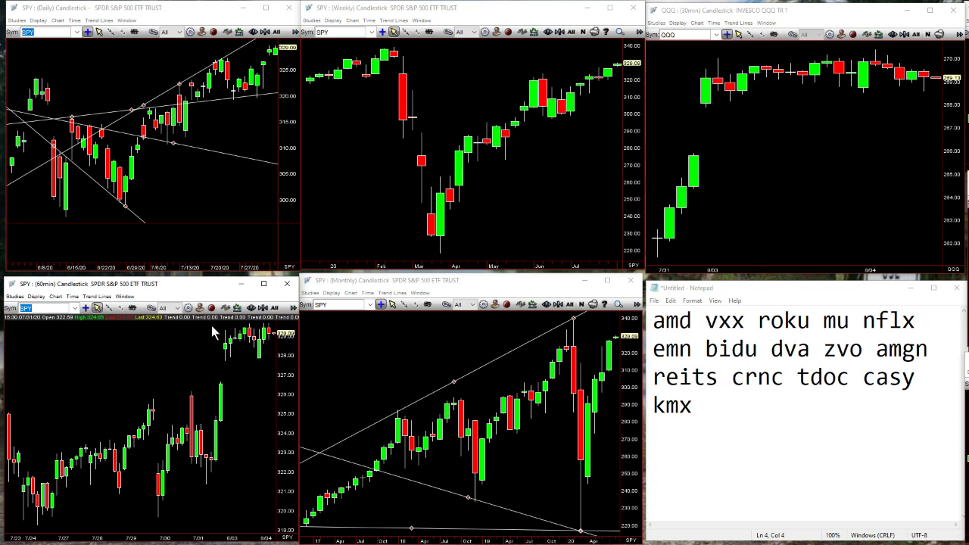
Step: Load QQQ into the linked charts and inspect its monthly chart
text(qqq)
key(Return)
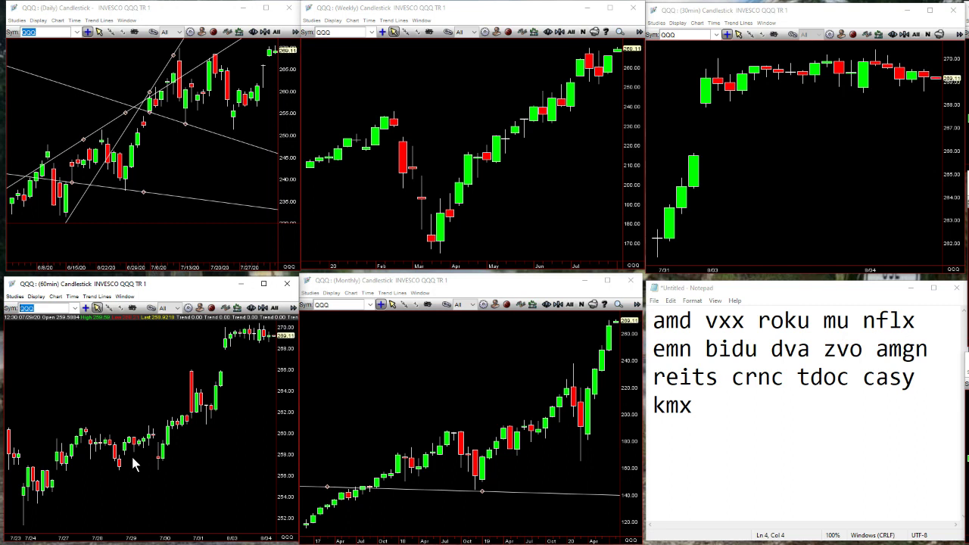
click(345, 424)
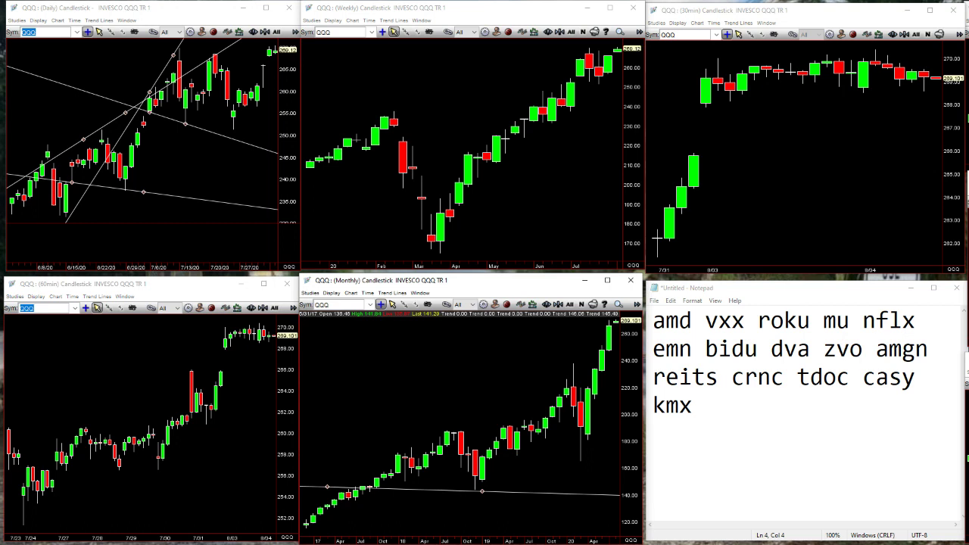
Step: Load UCO into the linked charts and read bar values on its 60-minute and monthly charts
text(a)
text(co)
key(Return)
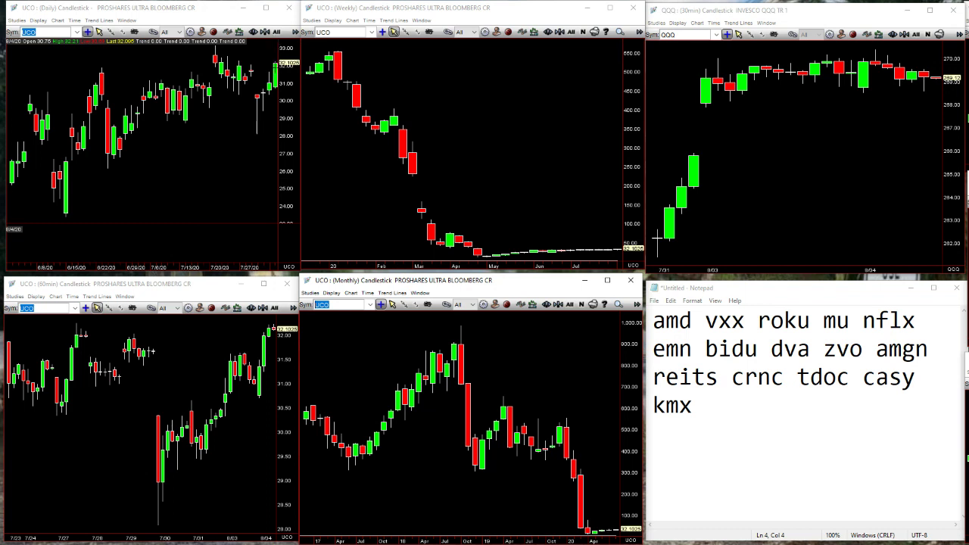
click(154, 367)
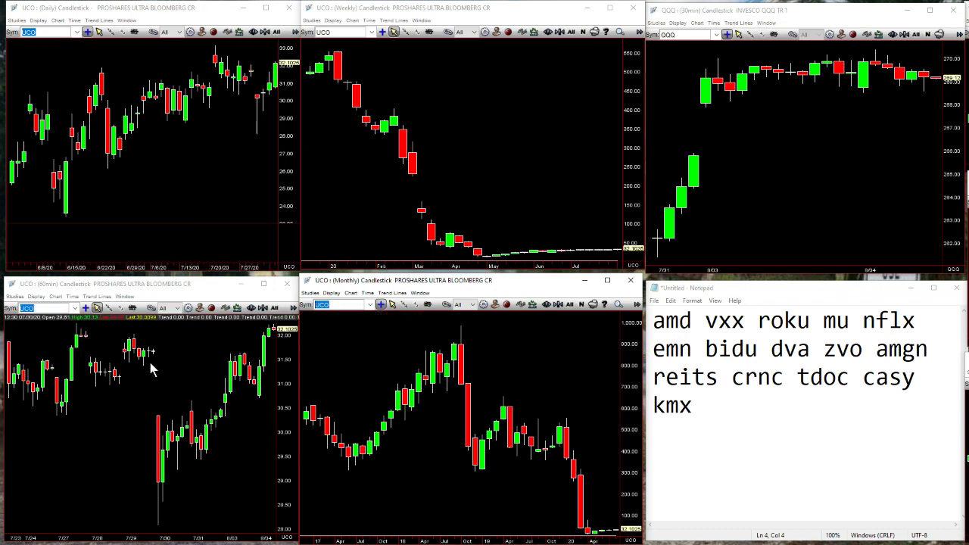
click(97, 308)
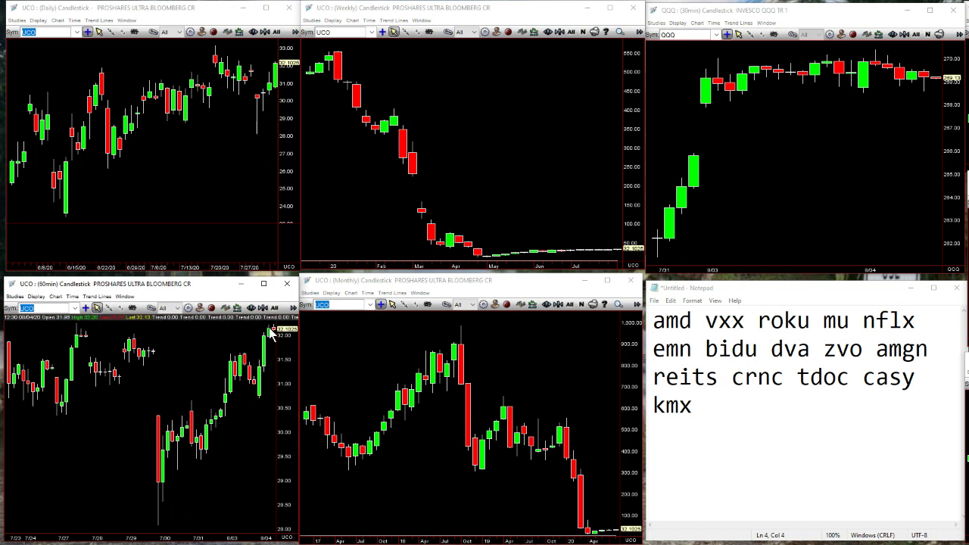
click(356, 454)
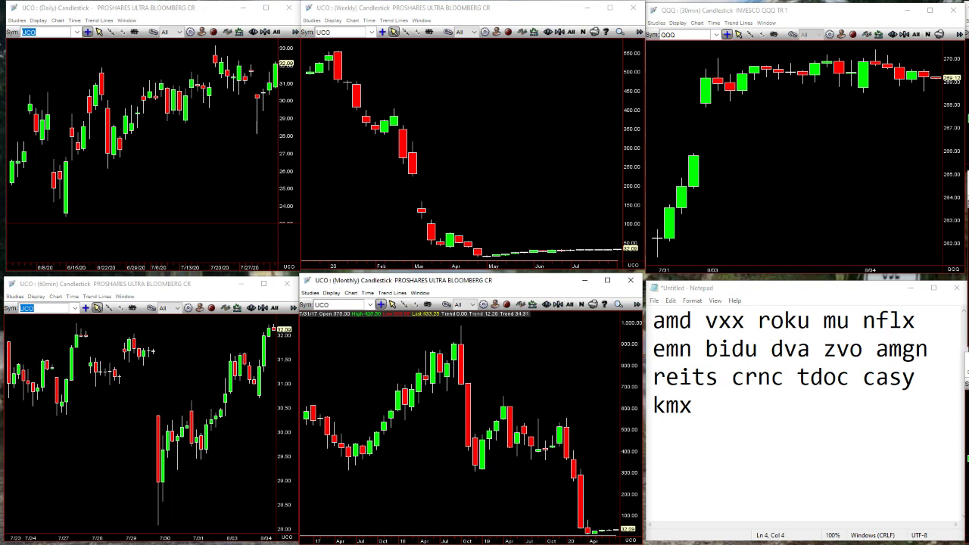
Step: Load OIH and switch the lower-left chart to 30-minute, then 15-minute candles
text(OIH)
key(Return)
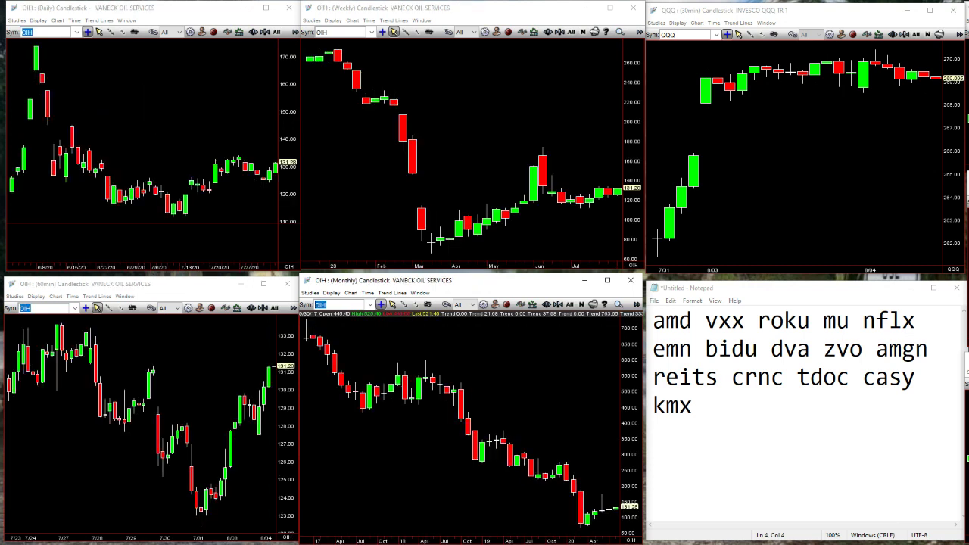
click(72, 296)
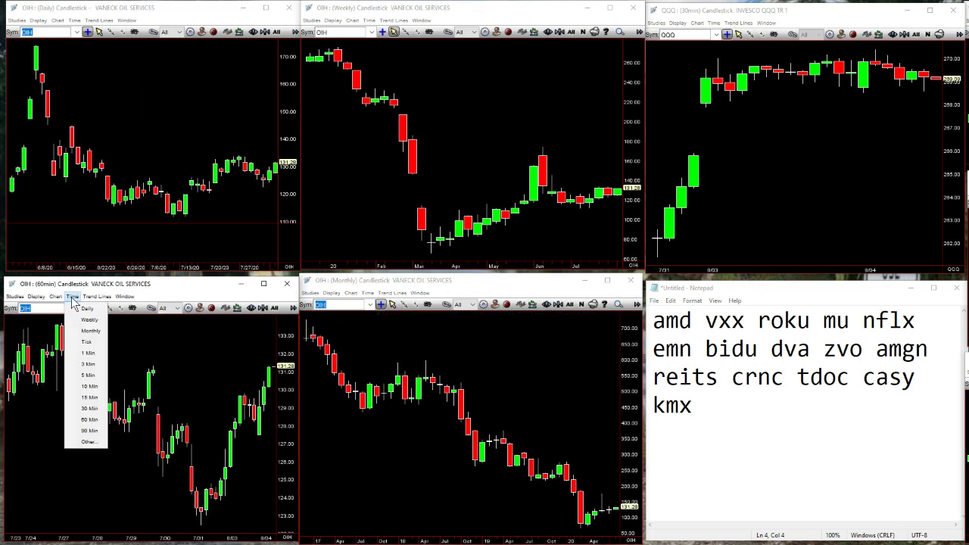
click(89, 408)
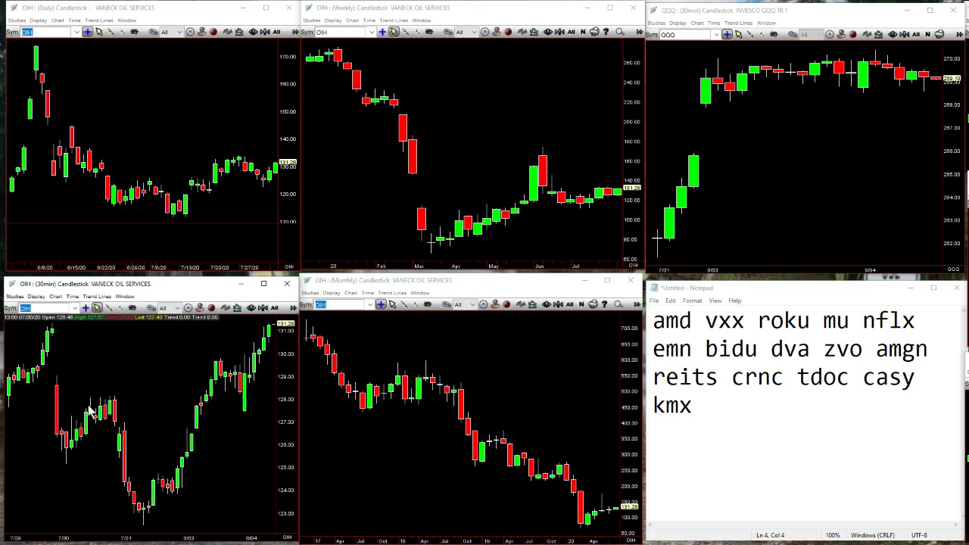
click(97, 309)
click(72, 296)
click(90, 397)
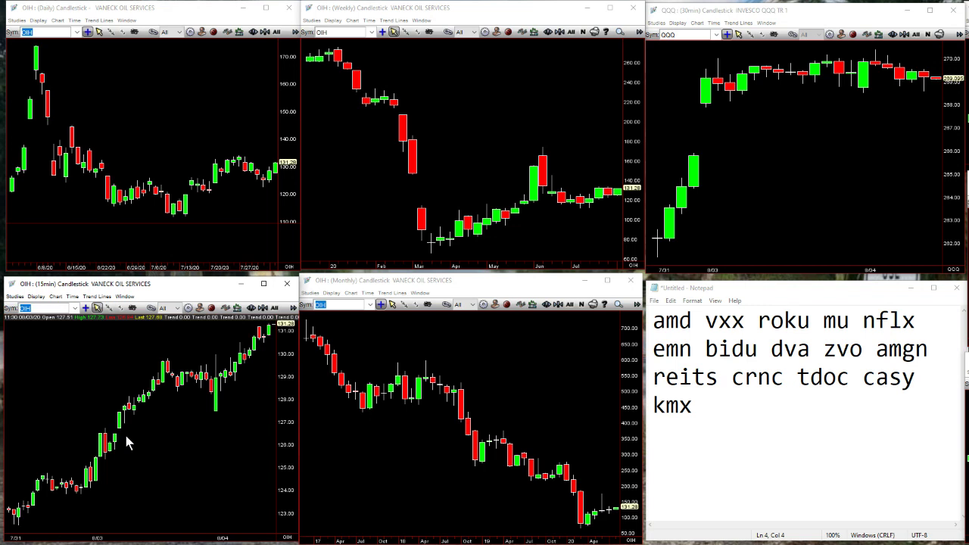
Step: Reduce the 15-minute chart's number of bars from 56 to 20 in Chart Preferences
right_click(150, 329)
click(170, 340)
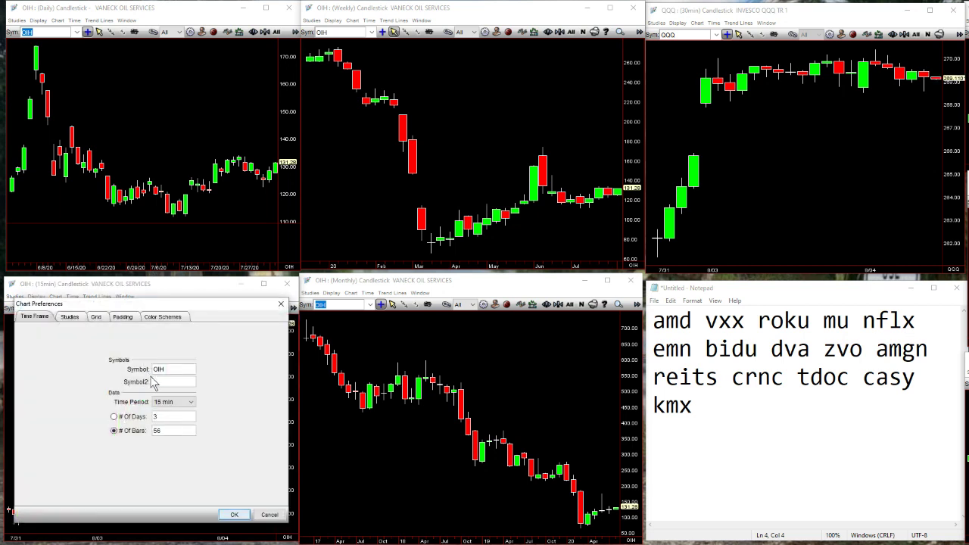
double_click(166, 430)
text(20)
key(Return)
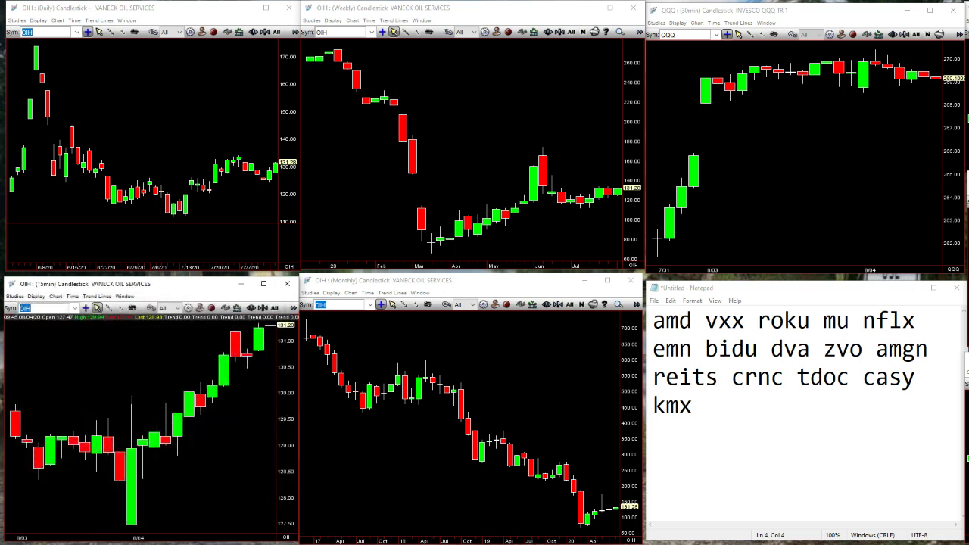
click(97, 310)
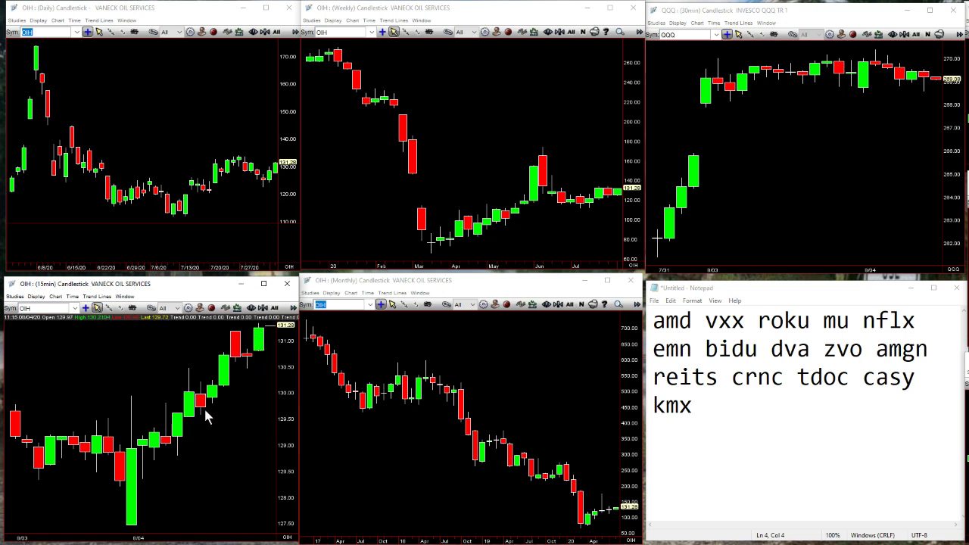
Step: Load HAL into the linked charts and read its 15-minute and monthly charts
text(HAL)
key(Return)
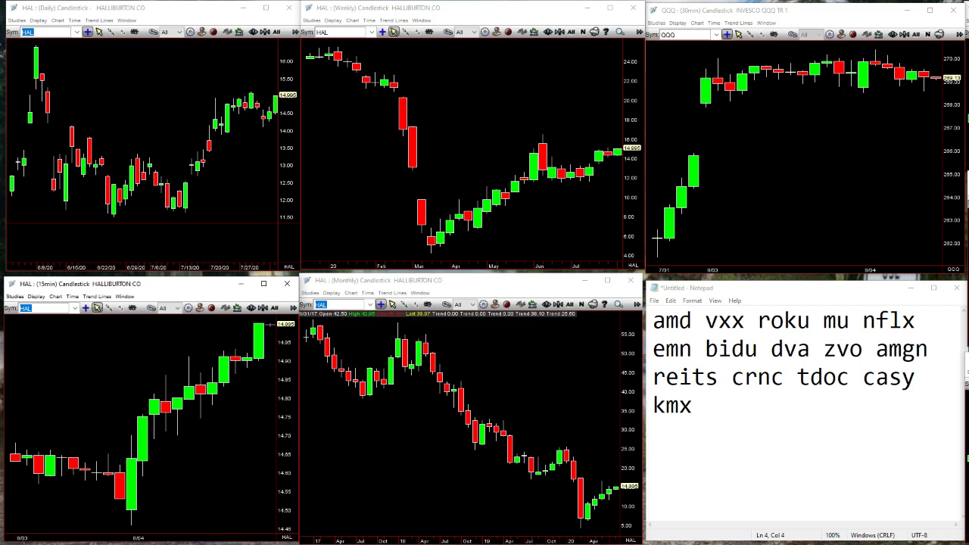
click(98, 310)
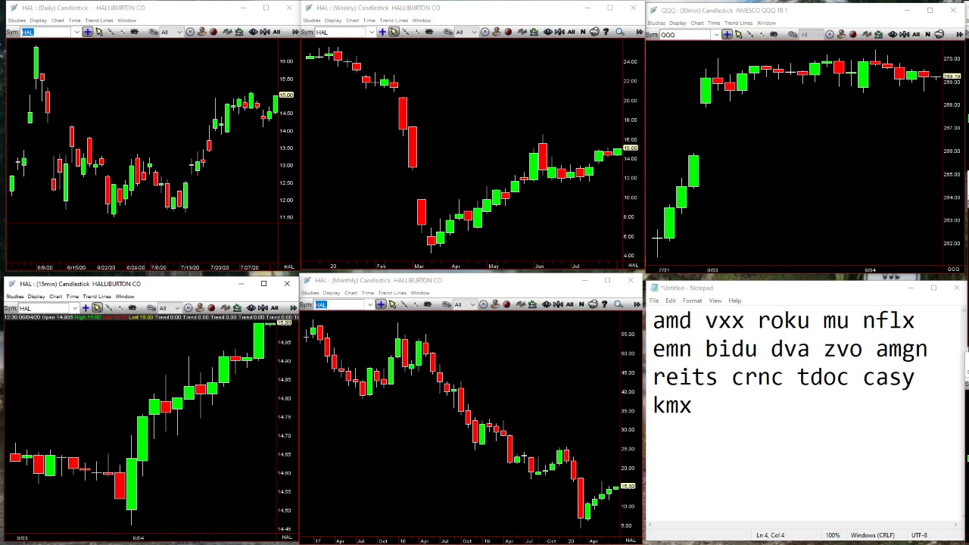
click(522, 456)
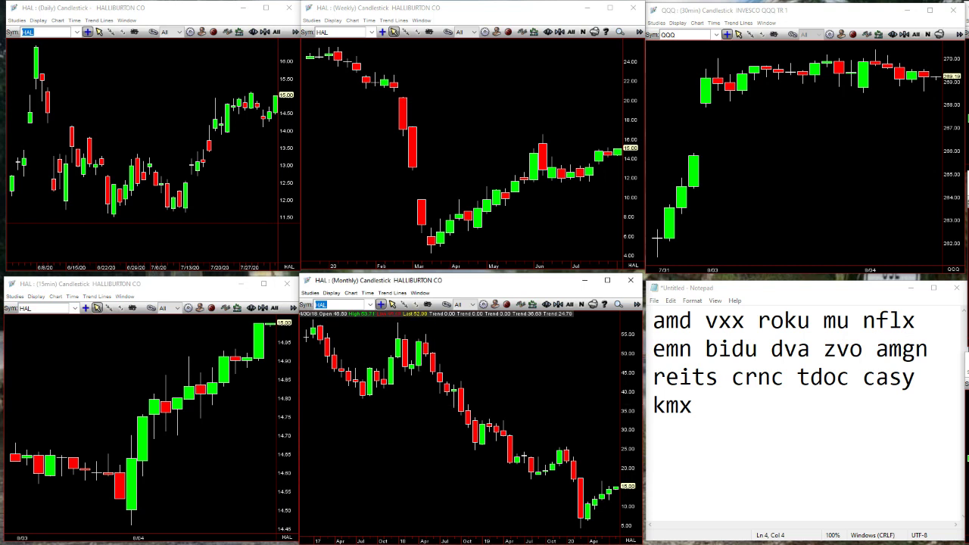
Step: Load COST into the linked charts and inspect its weekly and daily charts
text(co)
text(t)
key(Return)
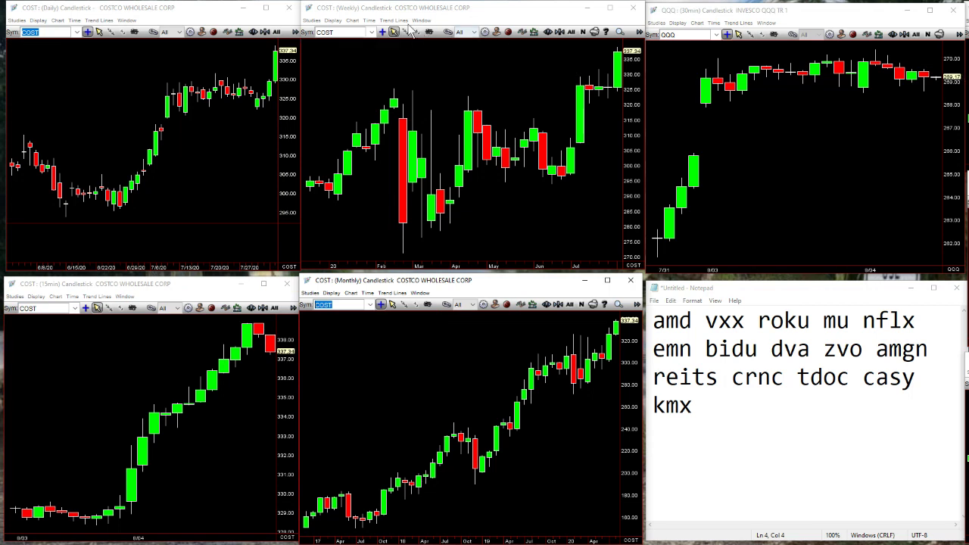
click(524, 156)
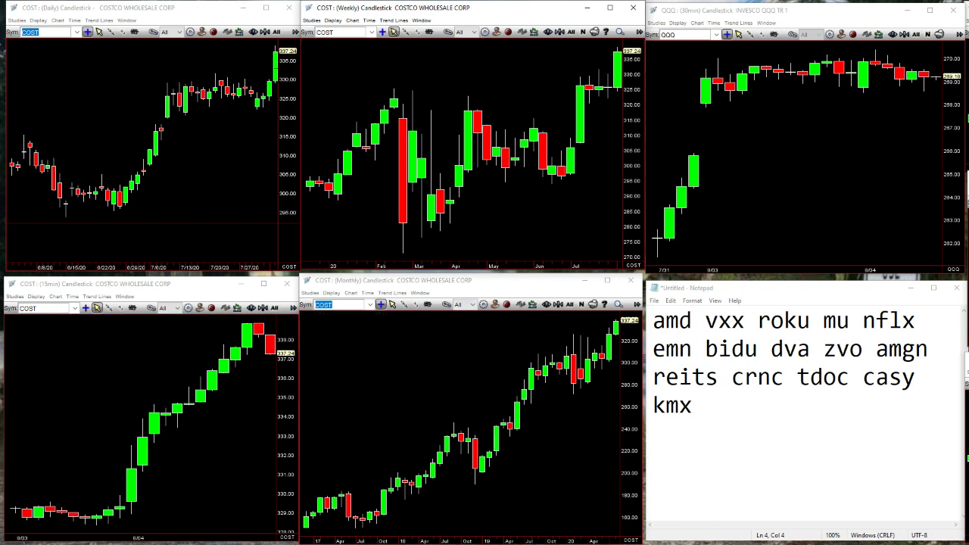
click(102, 33)
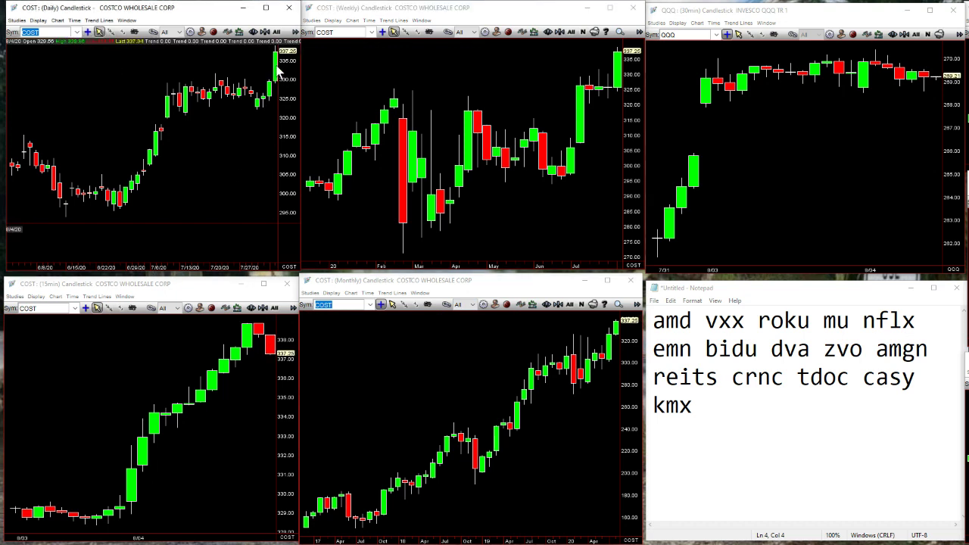
Step: Load TGT and set the lower-left intraday chart to 15-minute candles
text(TGT)
key(Return)
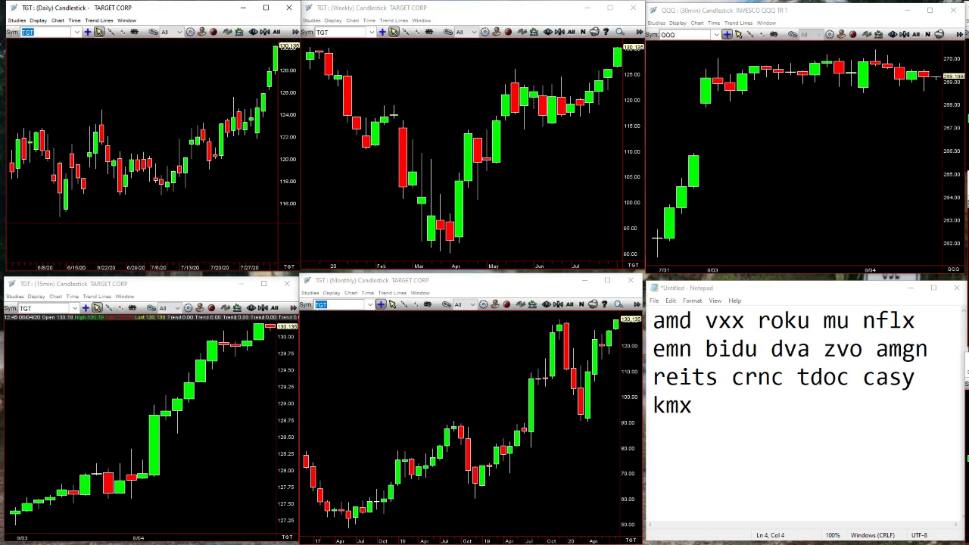
click(72, 297)
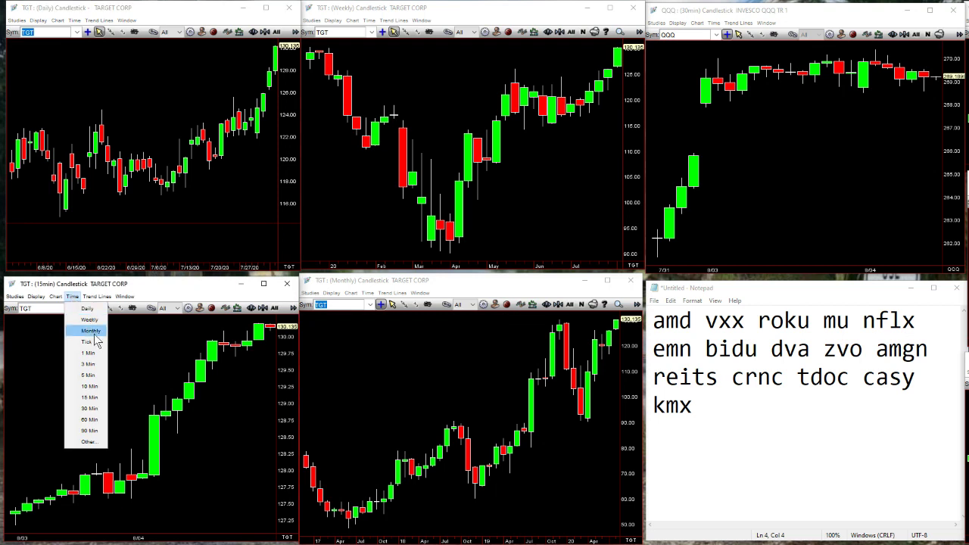
click(89, 409)
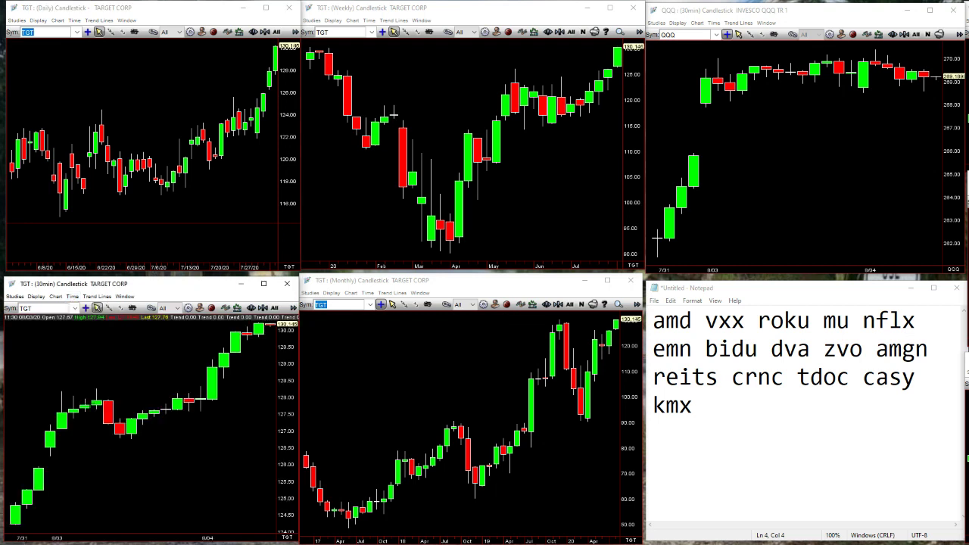
click(72, 297)
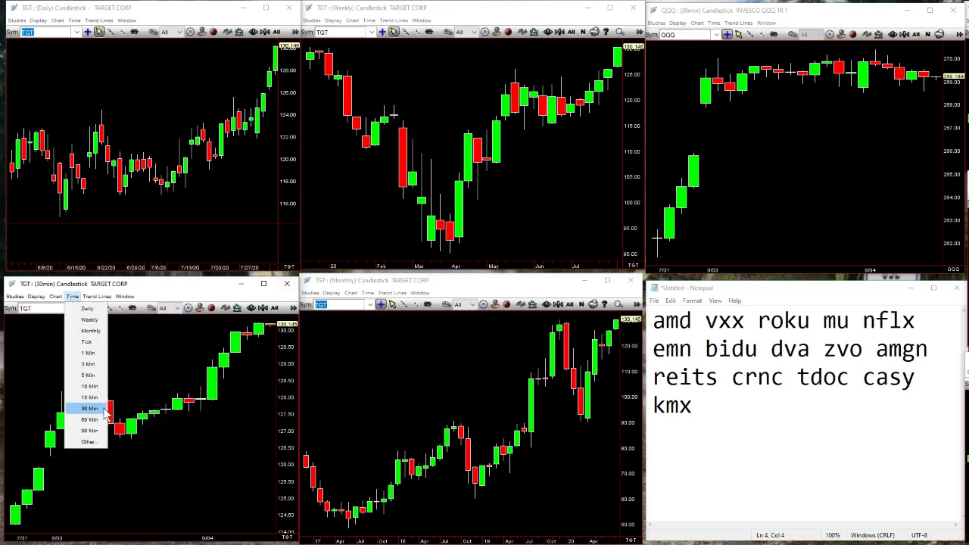
click(89, 396)
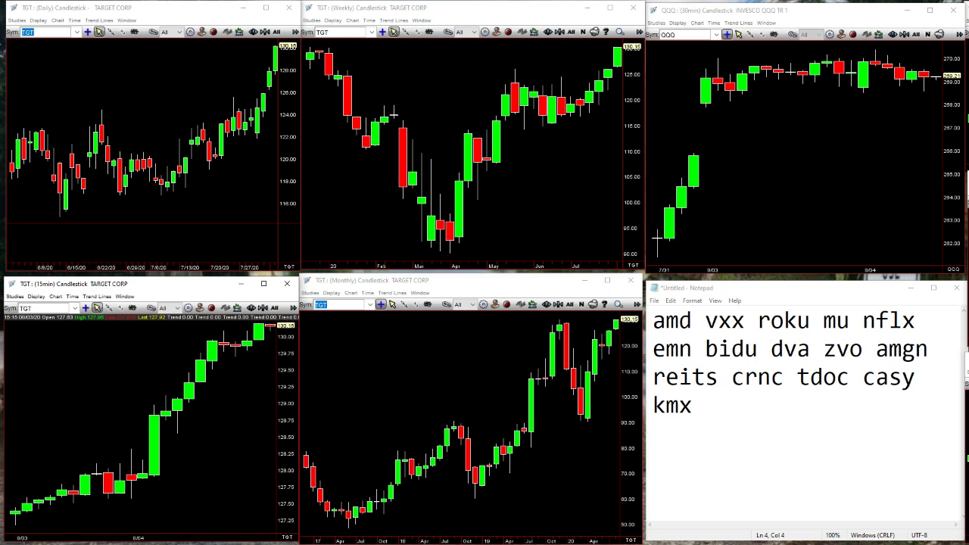
Step: Load WMT into the linked charts
text(mt)
key(Return)
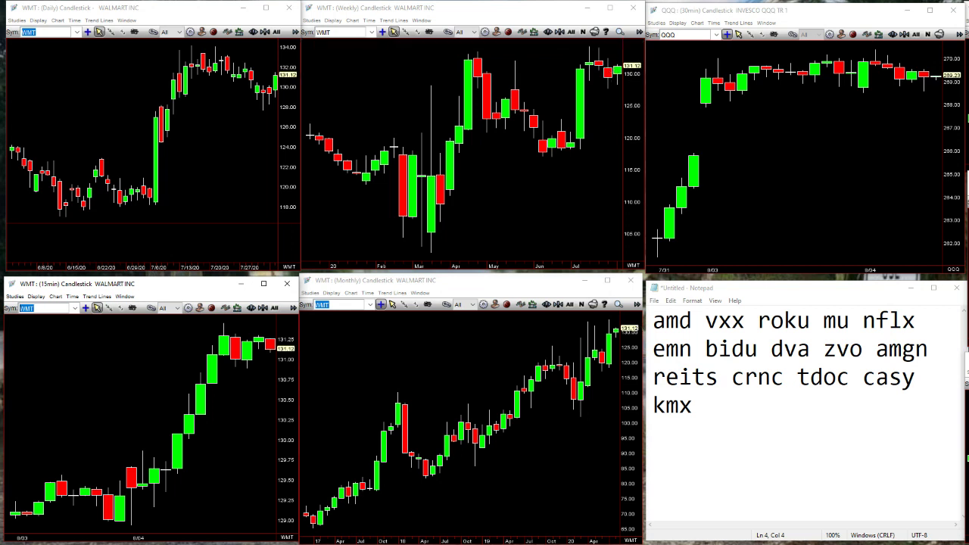
click(133, 446)
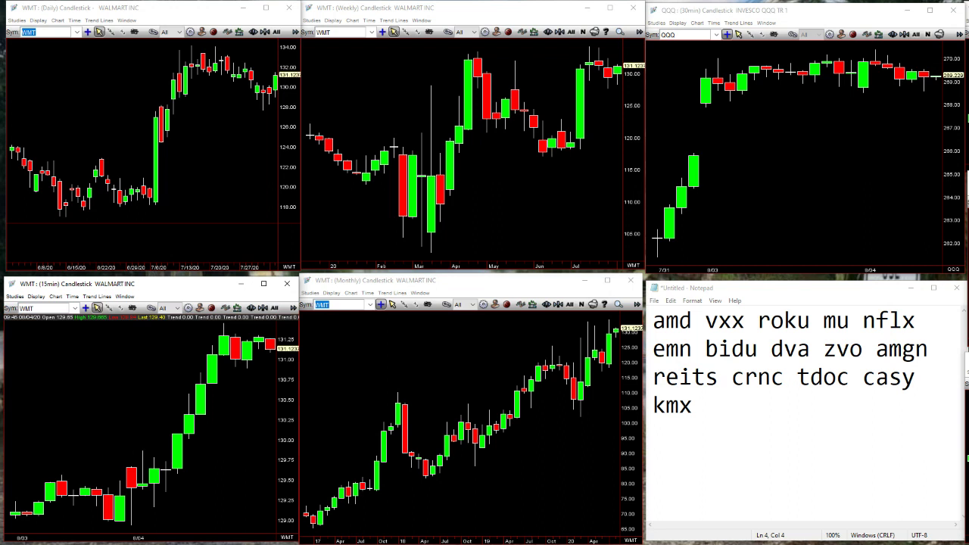
Step: Load KMX and switch the intraday chart to 60-minute candles
text(kmx)
key(Return)
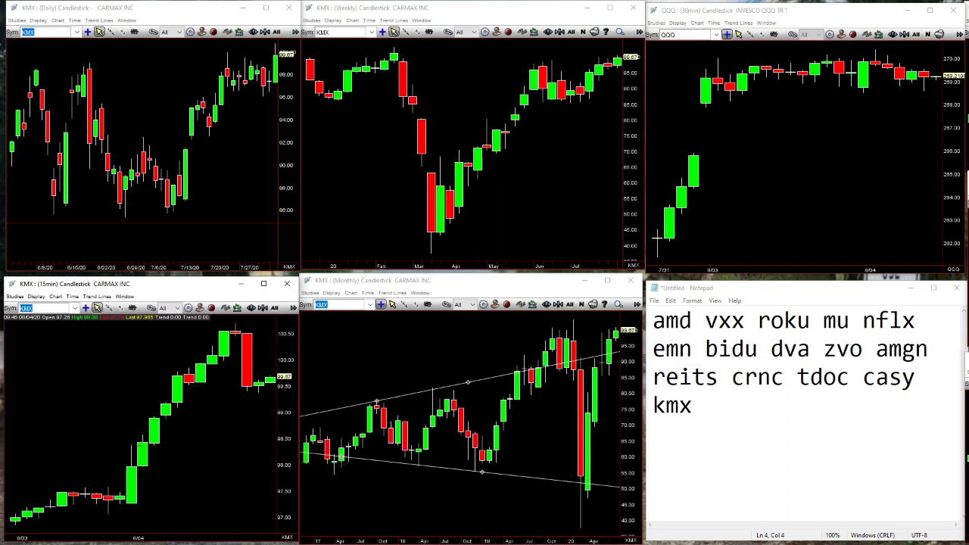
click(95, 308)
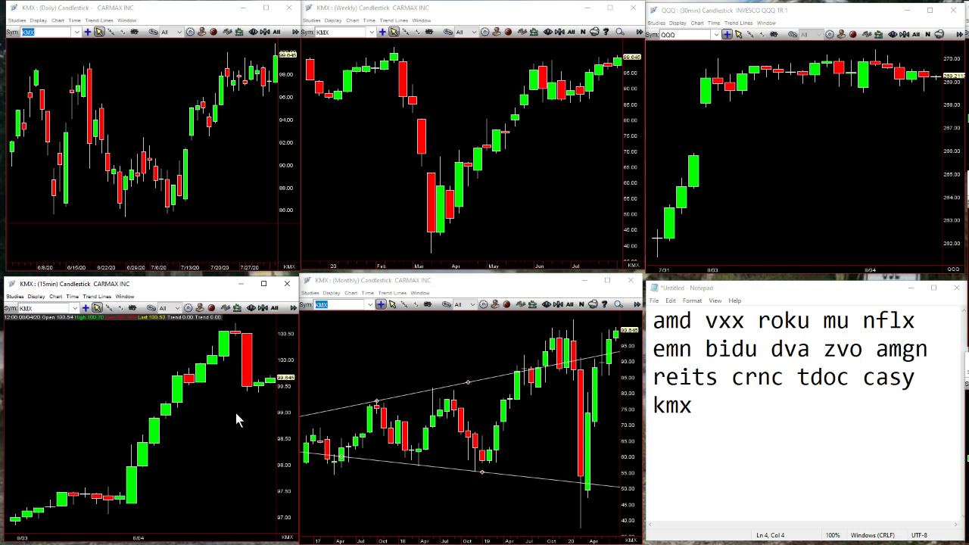
click(72, 296)
click(95, 428)
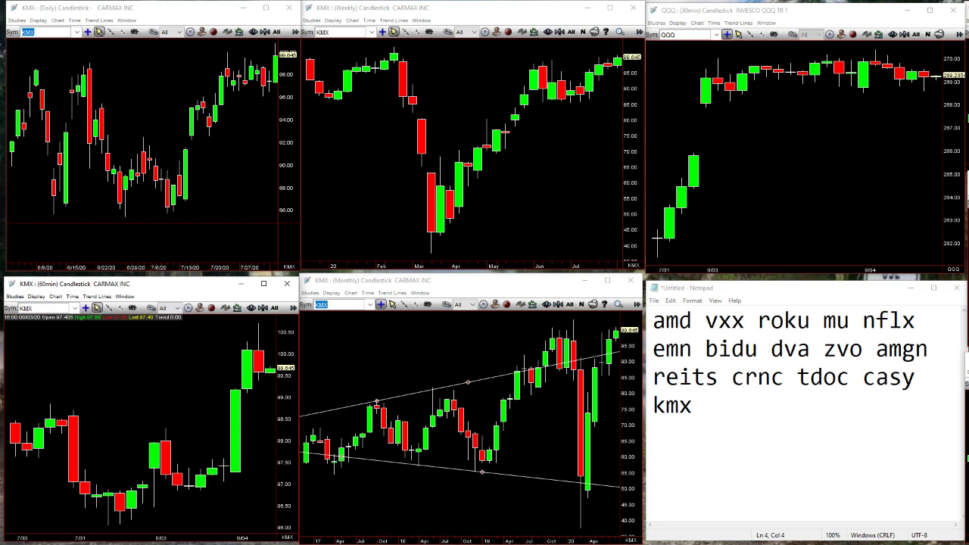
Step: Load AMD into all linked charts, then focus its daily and 60-minute charts
text(md)
key(Return)
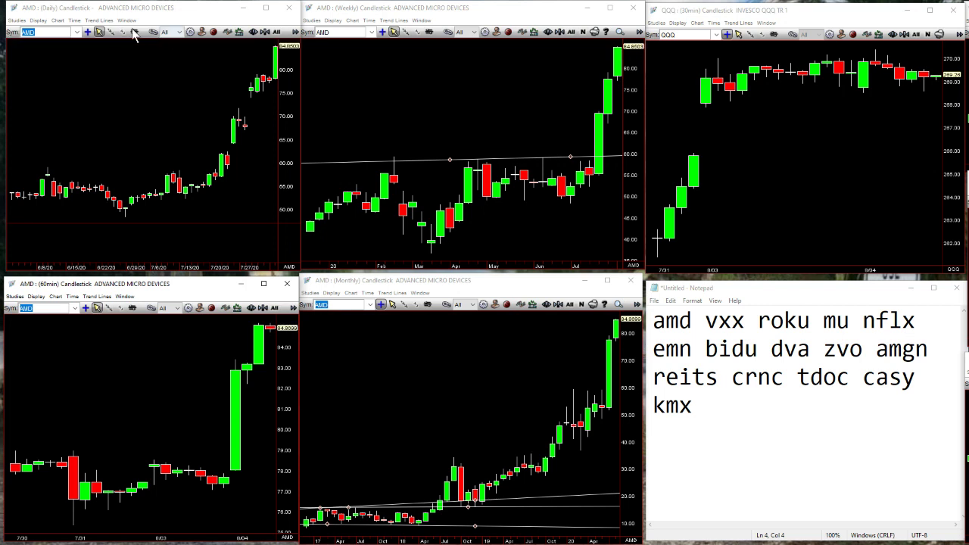
click(153, 69)
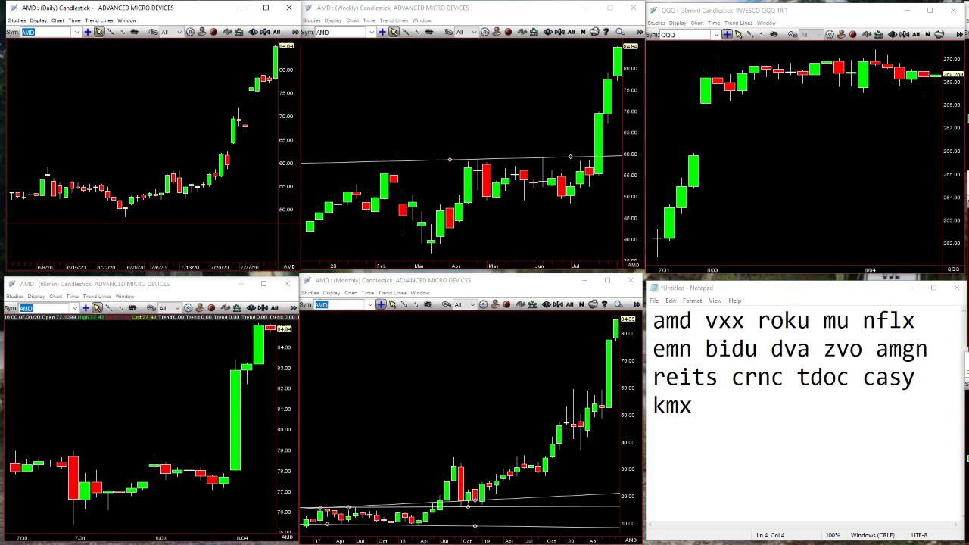
click(242, 386)
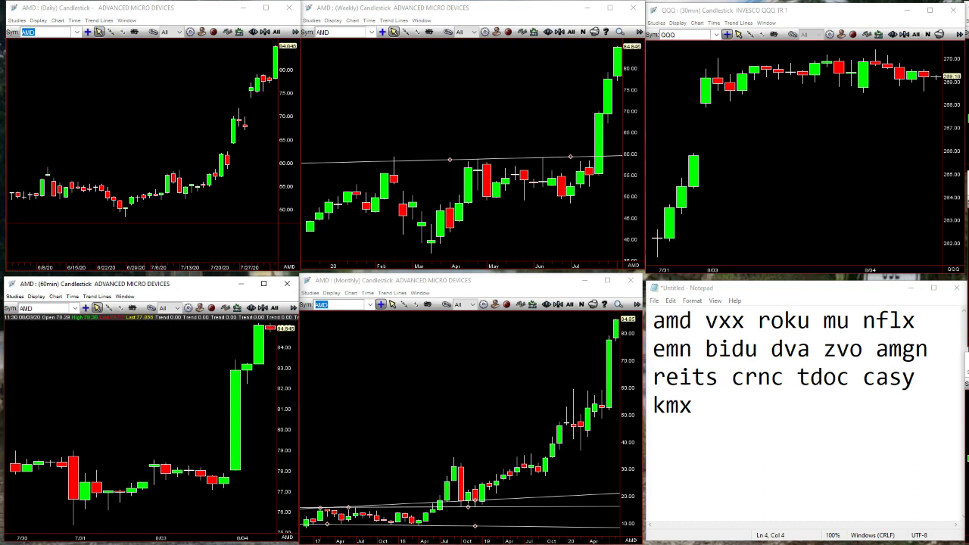
Step: Load BIDU into all linked charts and set the intraday chart to 15-minute candles
text(bidu)
key(Return)
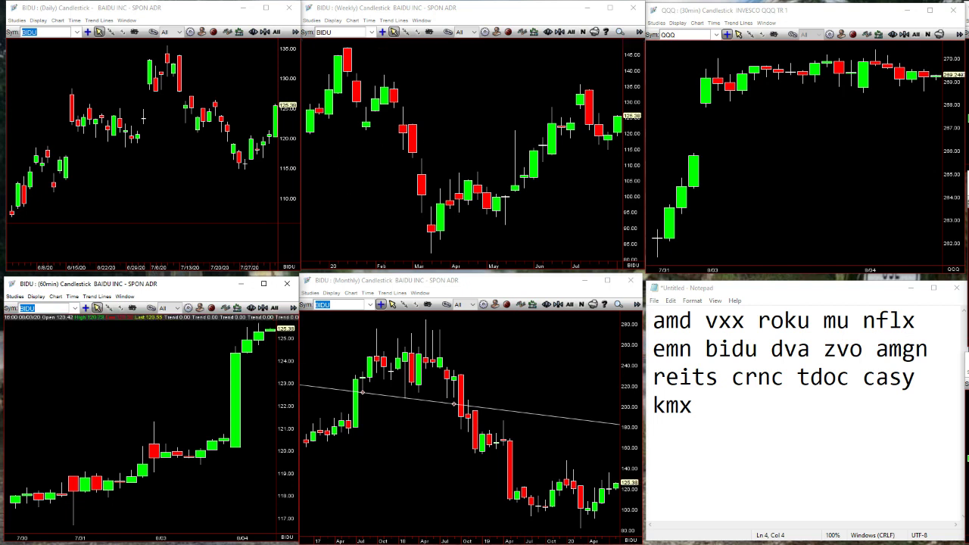
click(73, 296)
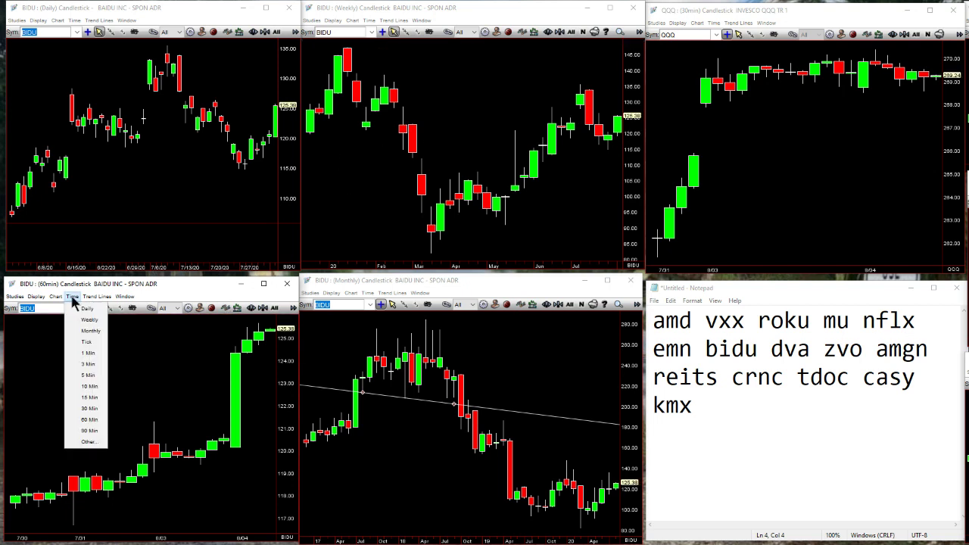
click(89, 397)
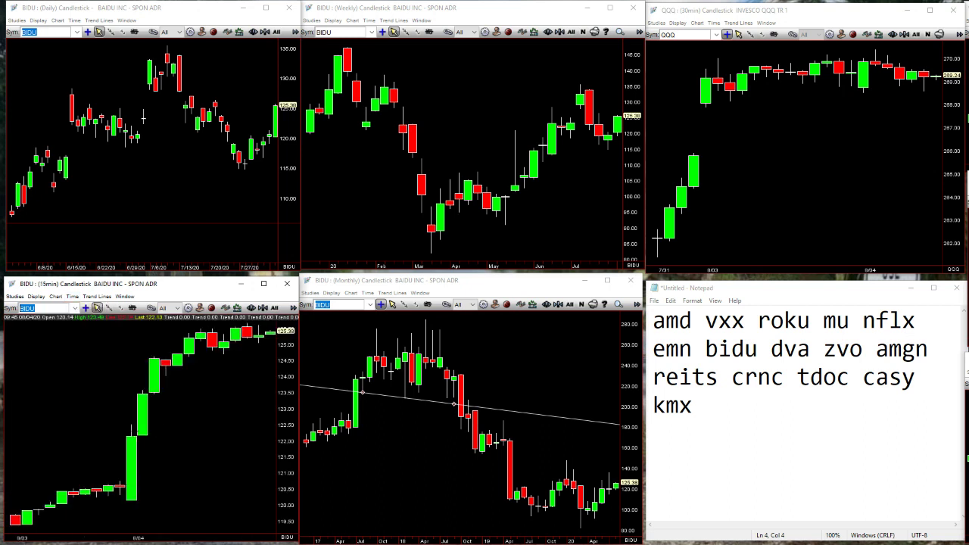
click(94, 304)
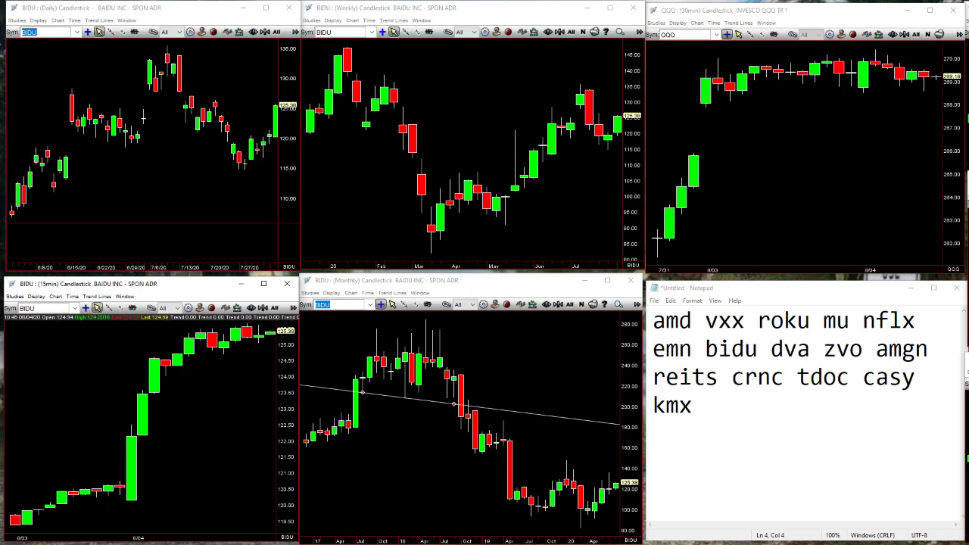
Step: Load TDOC into all linked charts and set the intraday chart to 60-minute candles
text(oc)
key(Return)
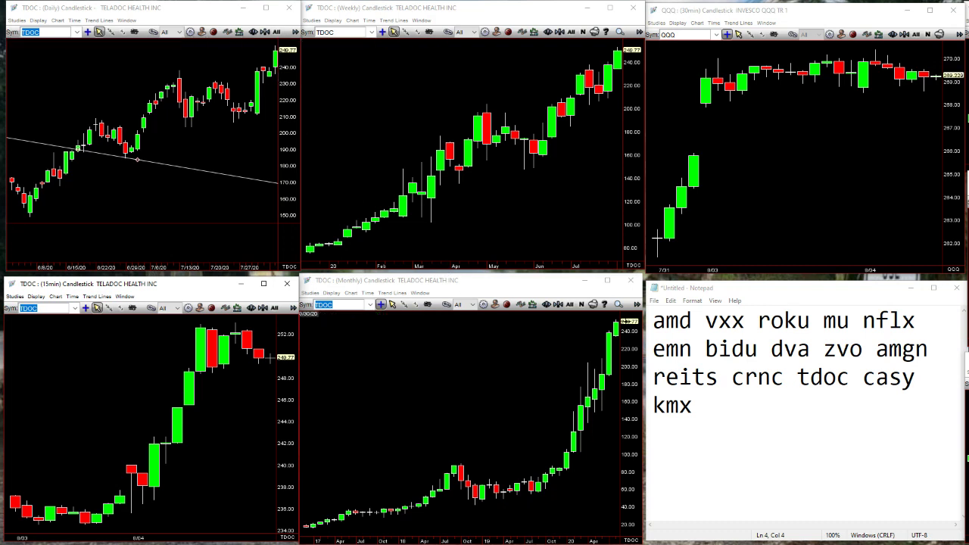
click(72, 296)
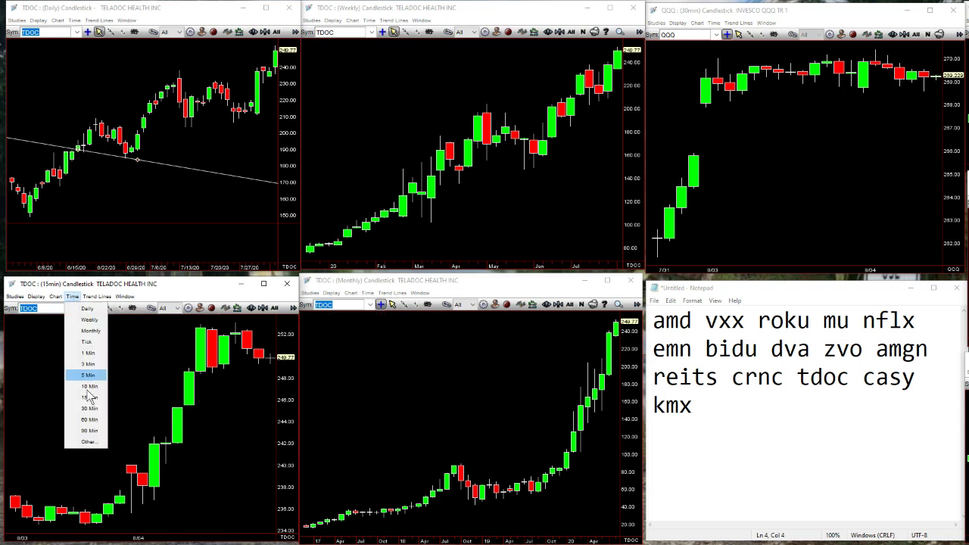
click(89, 419)
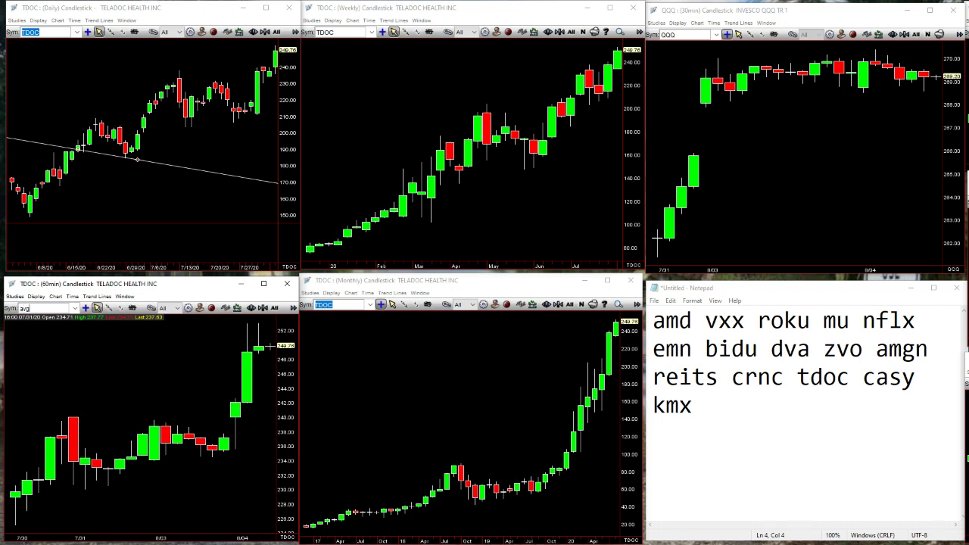
Step: Load AVGO into all linked charts and focus the monthly AVGO chart
text(avgo)
key(Return)
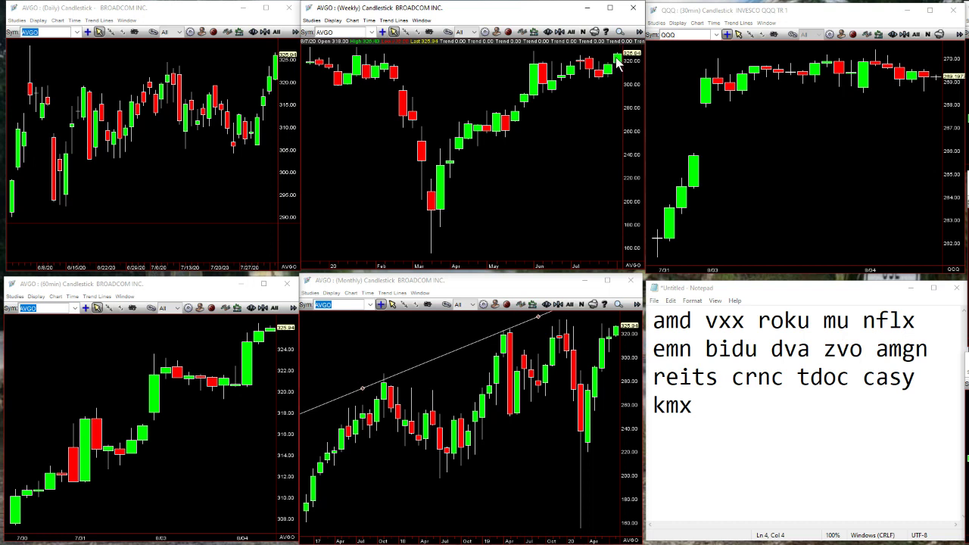
click(393, 305)
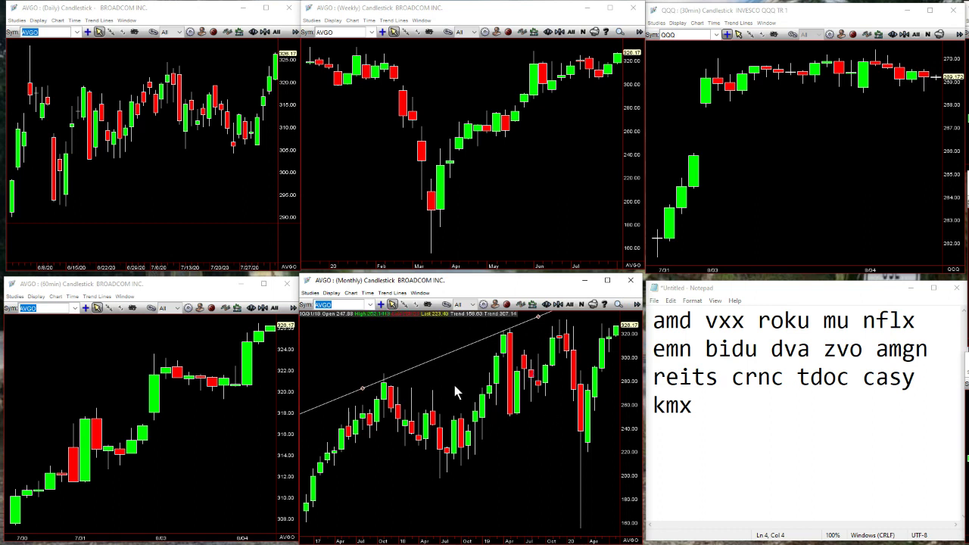
Step: Load SEDG into all linked charts and set the intraday chart to 30-minute candles
text(sedg)
key(Return)
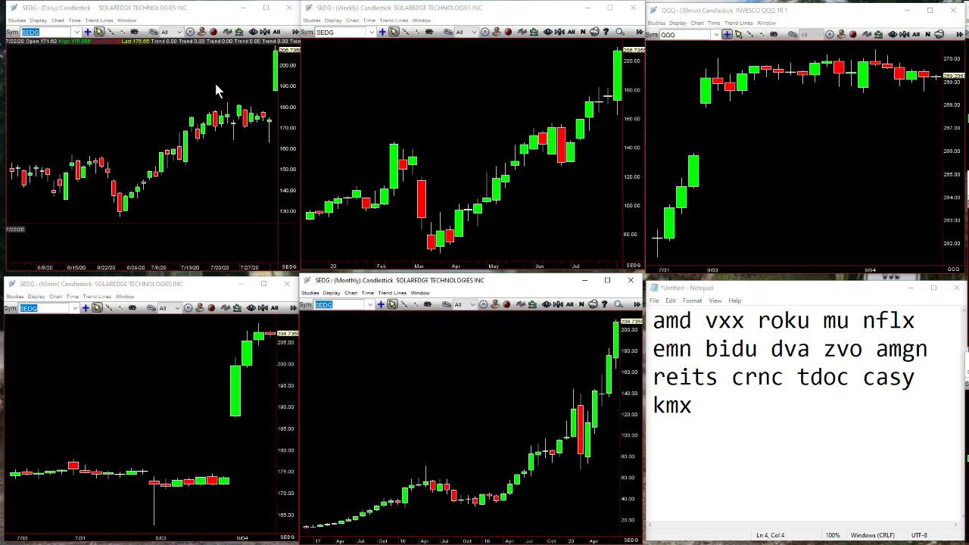
click(99, 31)
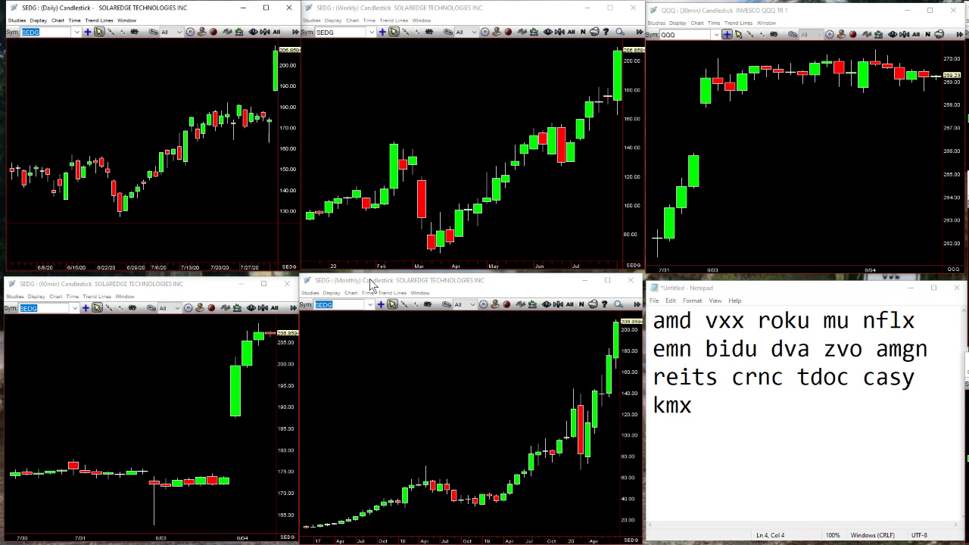
click(74, 296)
mouse_move(74, 296)
click(93, 412)
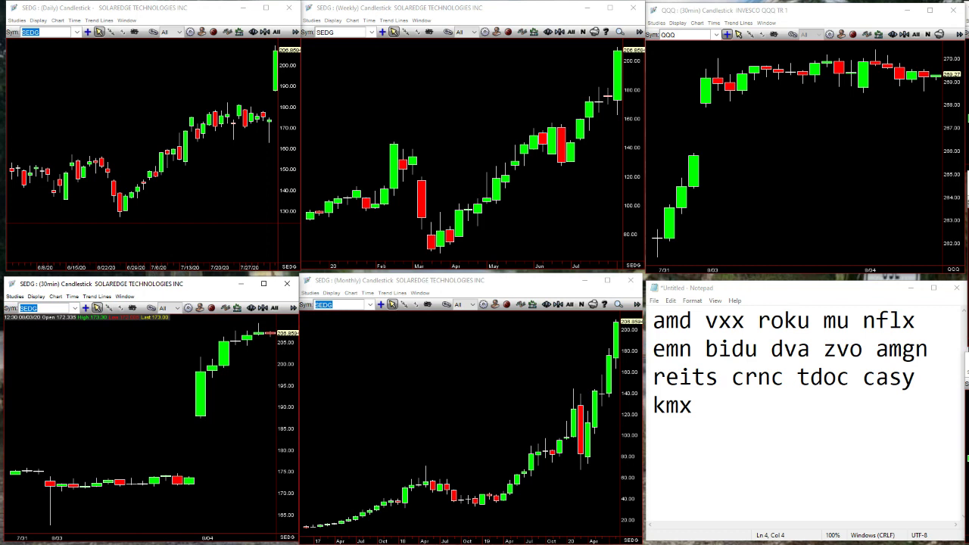
Step: Load UPS into all linked charts, then focus its monthly and 30-minute charts
text(a)
key(Return)
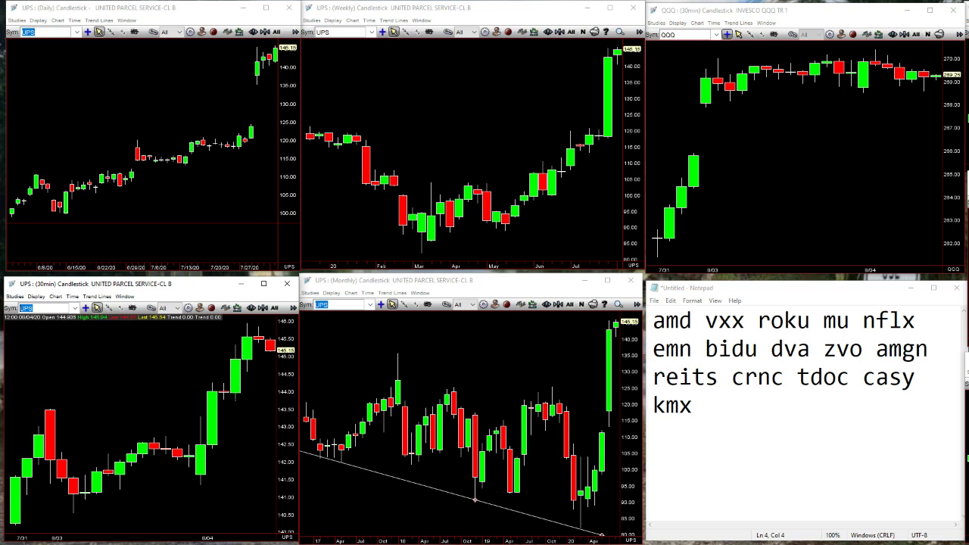
click(96, 309)
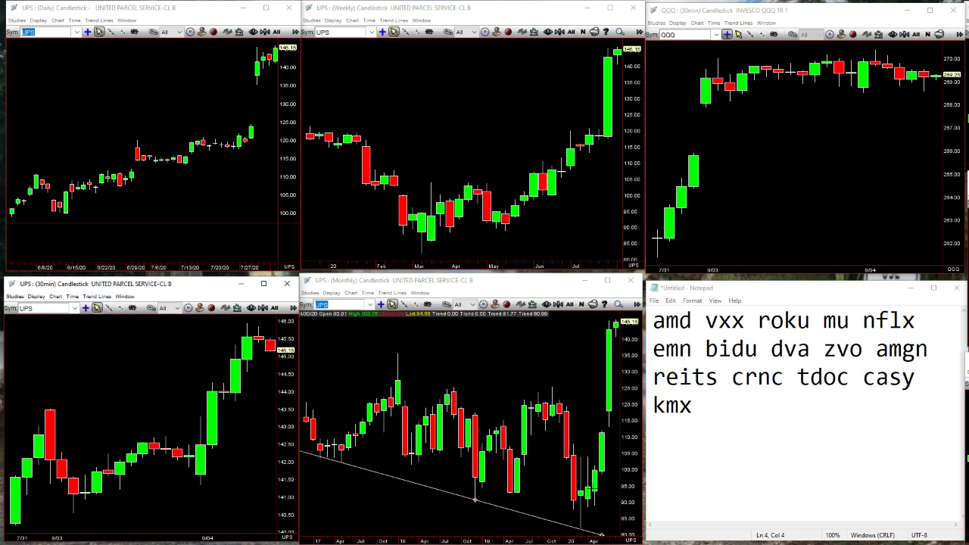
click(393, 304)
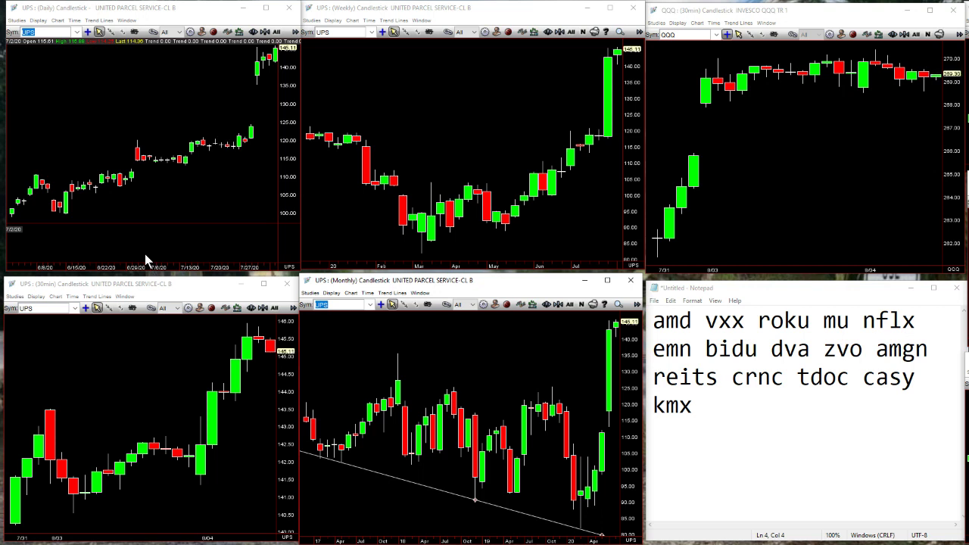
click(192, 391)
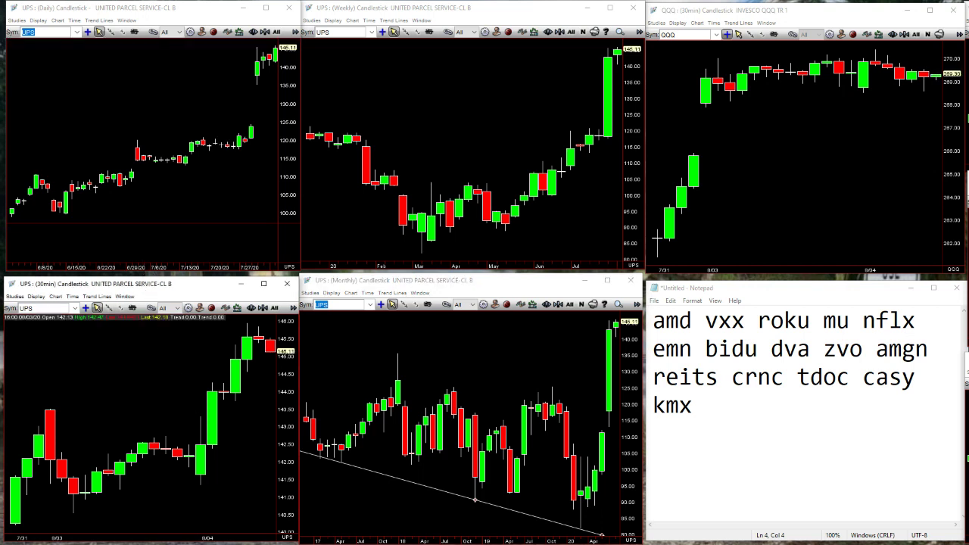
Step: Load WIMI, try 60-minute intraday candles, then return the intraday chart to 30 minutes
text(wimi)
key(Return)
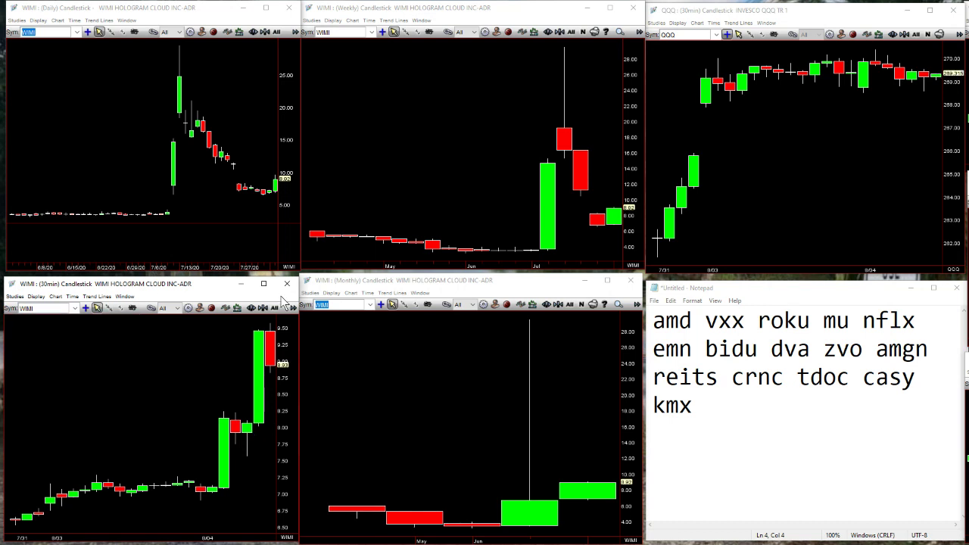
click(72, 296)
click(90, 419)
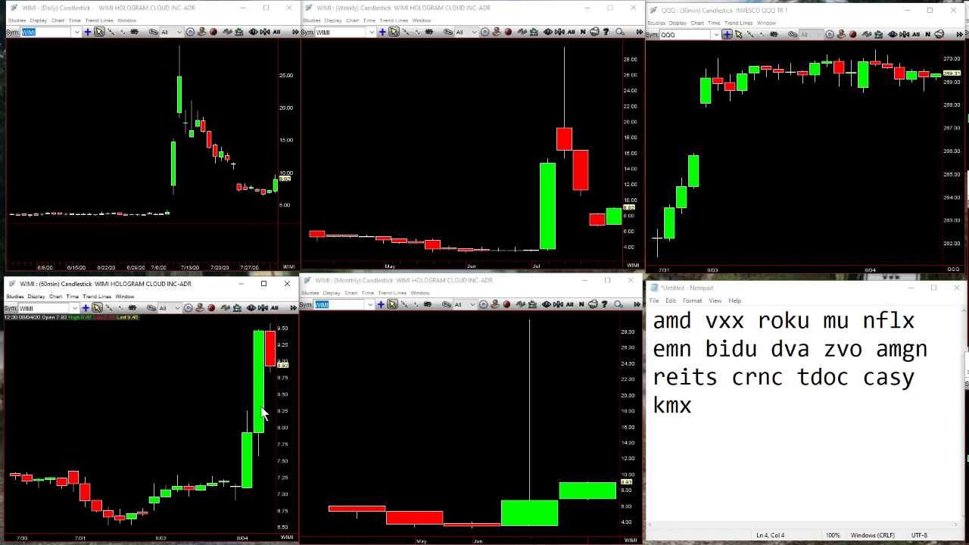
click(73, 296)
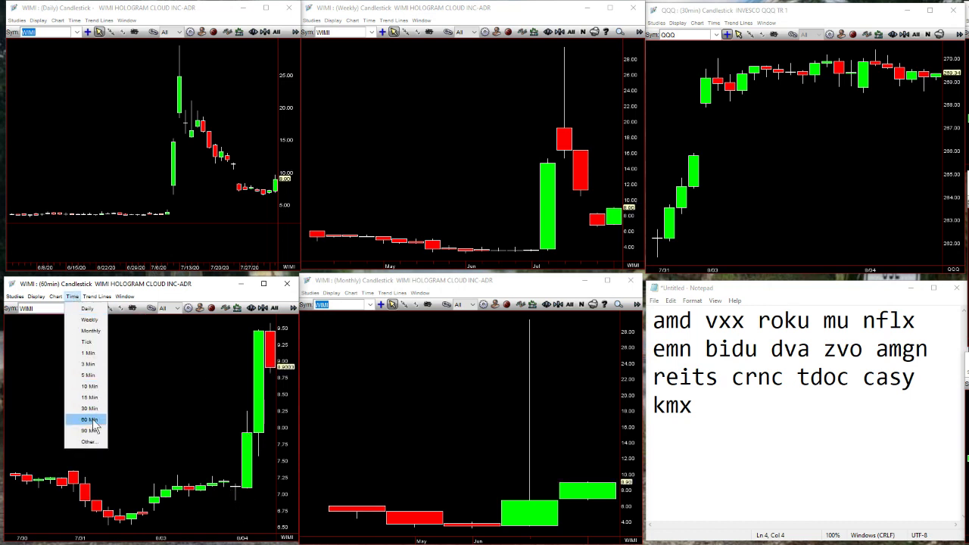
click(92, 419)
click(72, 296)
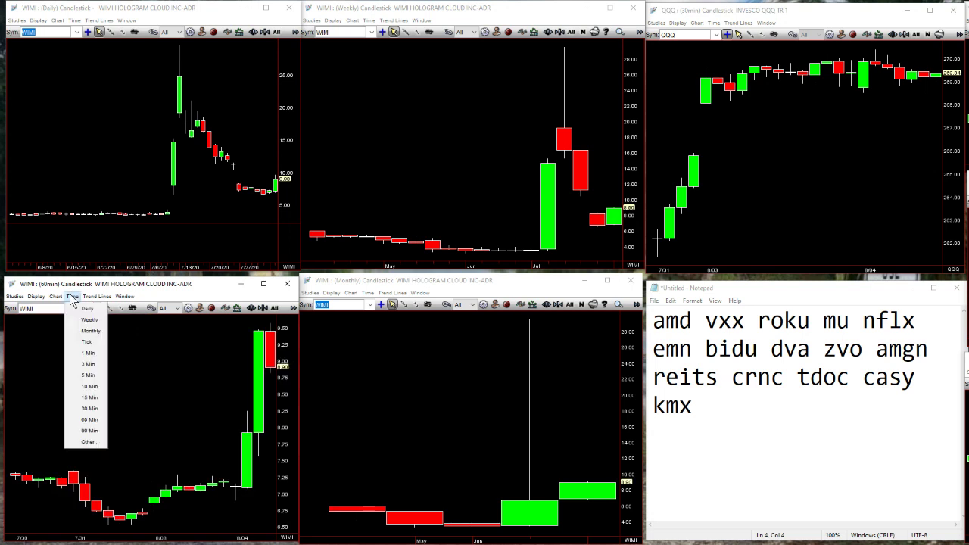
click(90, 408)
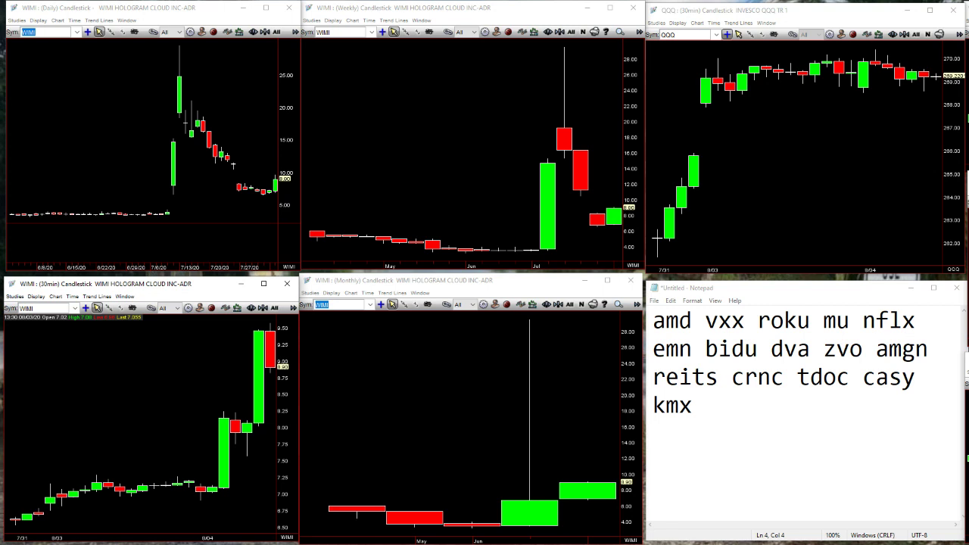
Step: Load KMB, then SJM, into all linked charts
text(mb)
key(Return)
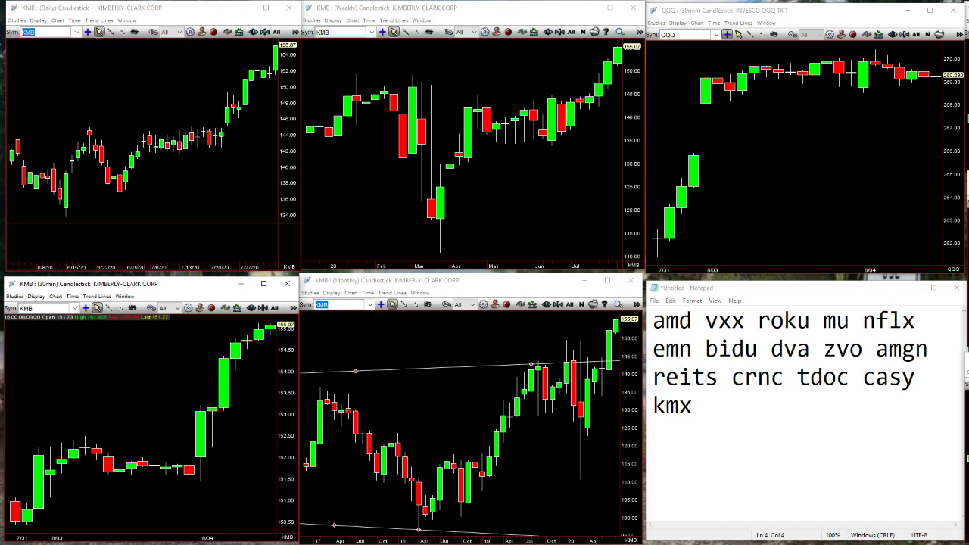
text(jm)
key(Return)
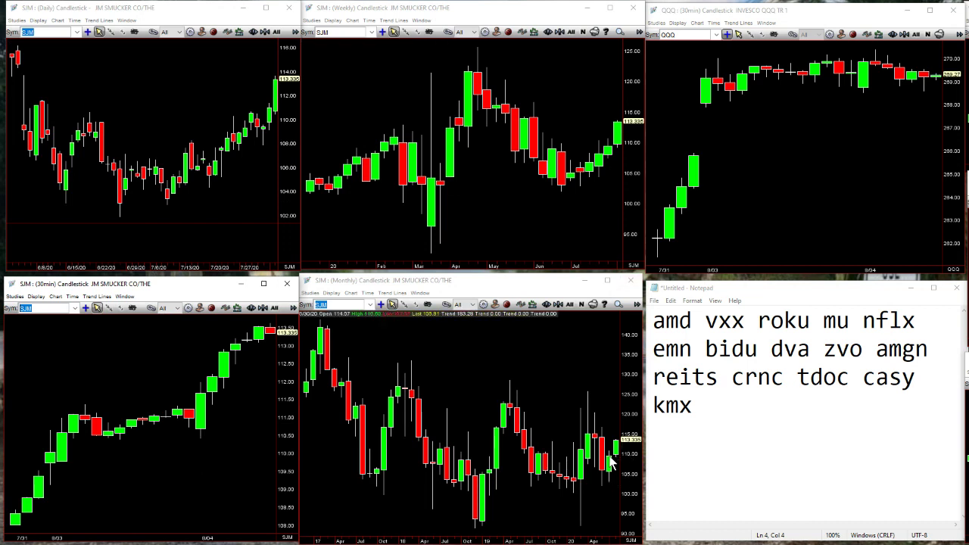
Step: Set the intraday chart to 60-minute candles and load OLED, PG, then OLED again
click(72, 296)
click(90, 419)
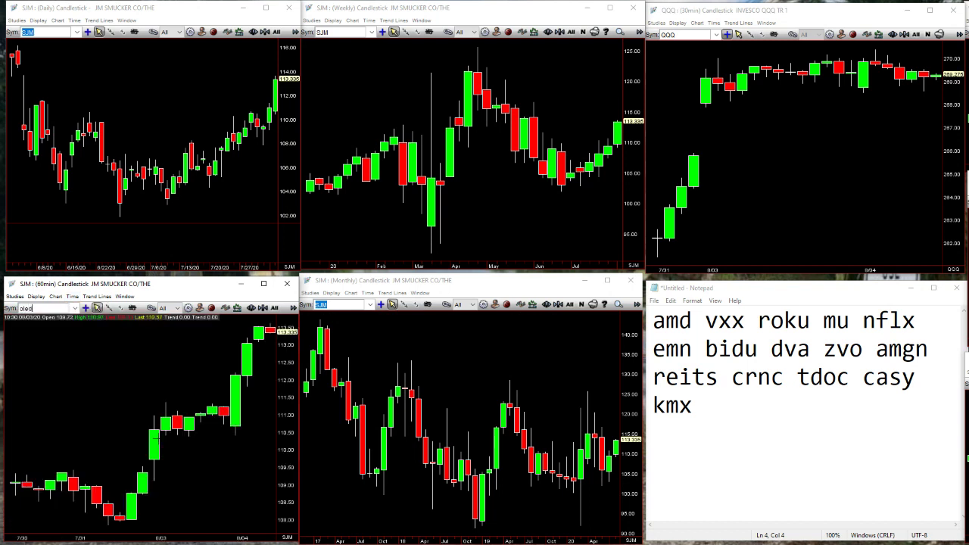
key(Return)
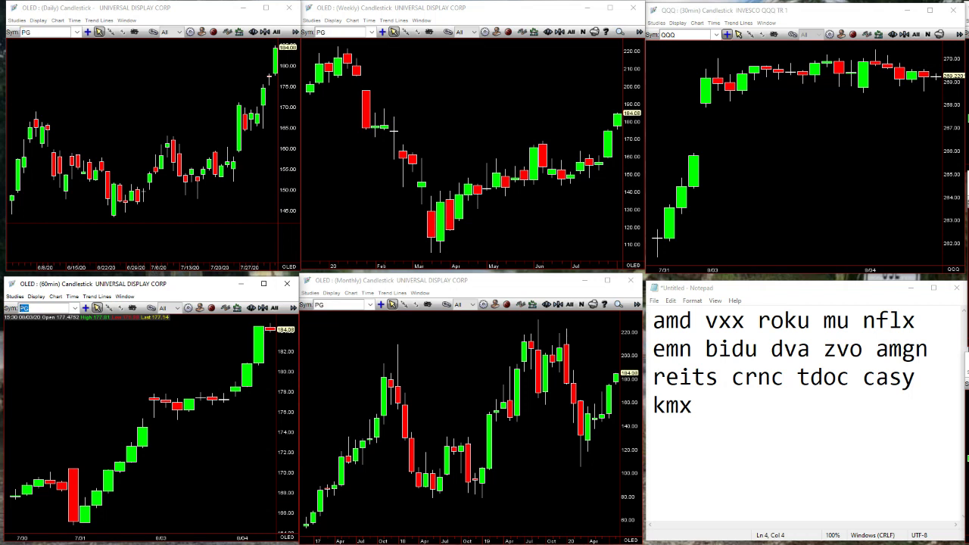
key(Return)
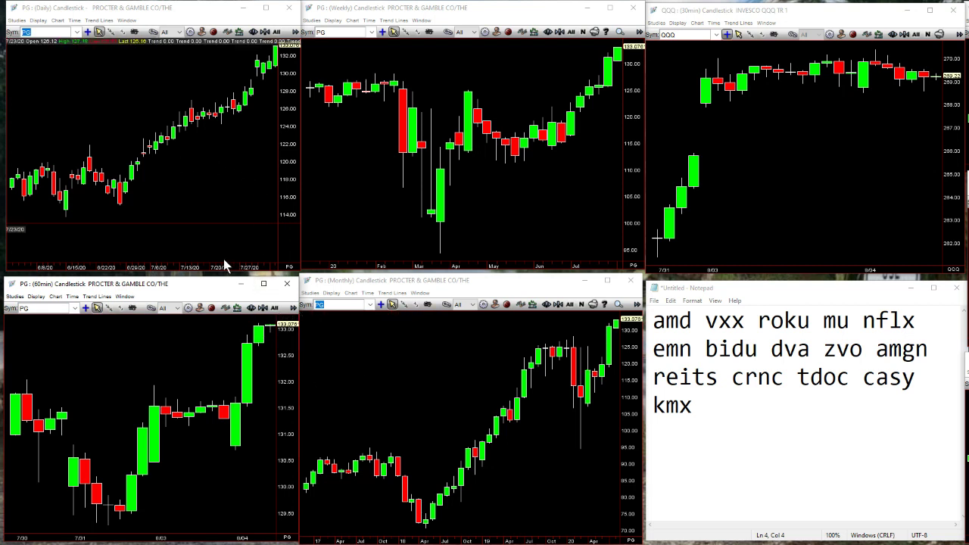
text(aled)
key(Return)
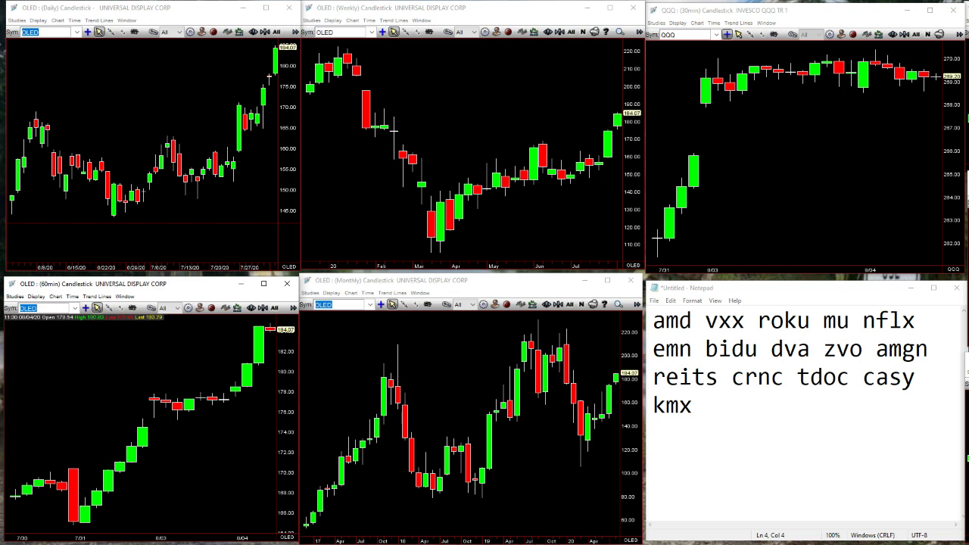
Step: Load BYND, then ENPH, and set the intraday chart to 15-minute candles
text(bynd)
key(Return)
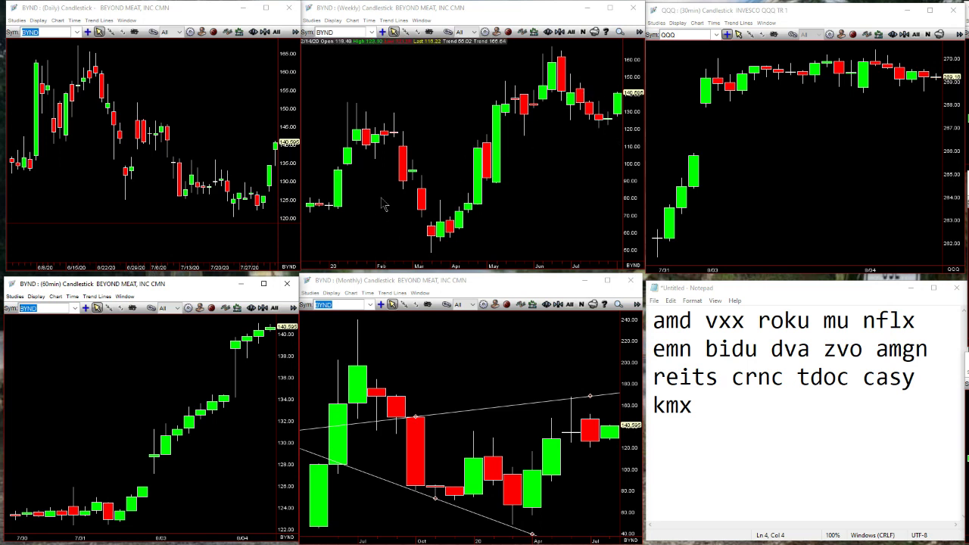
text(h)
key(Return)
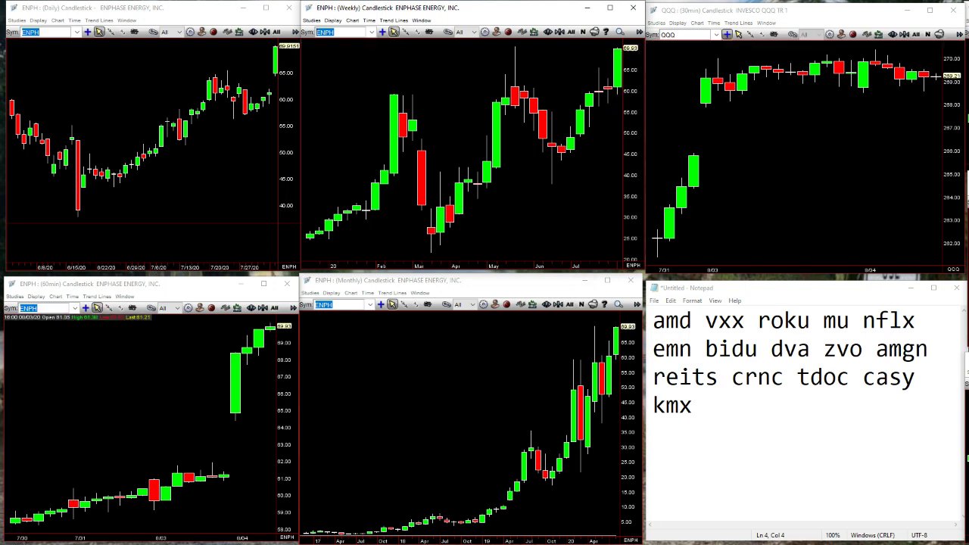
click(84, 307)
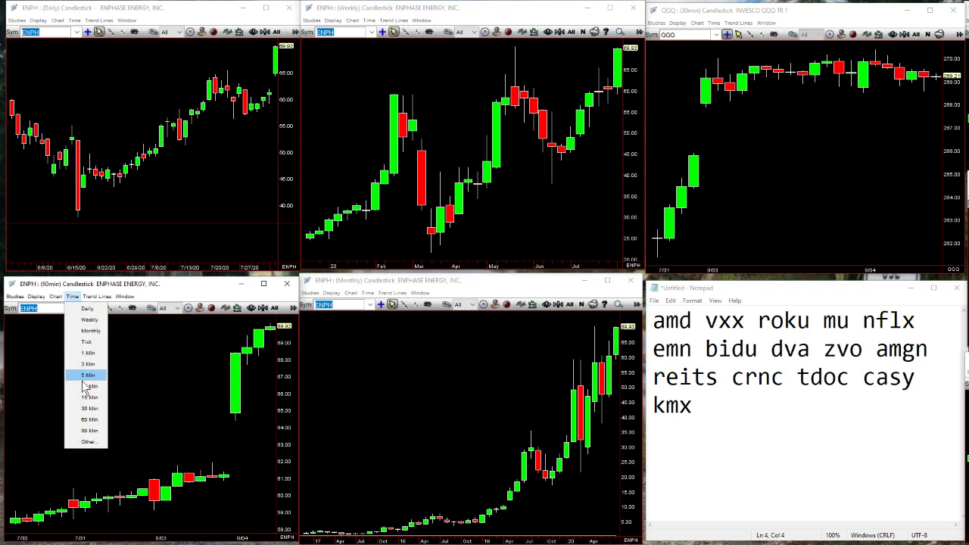
click(86, 397)
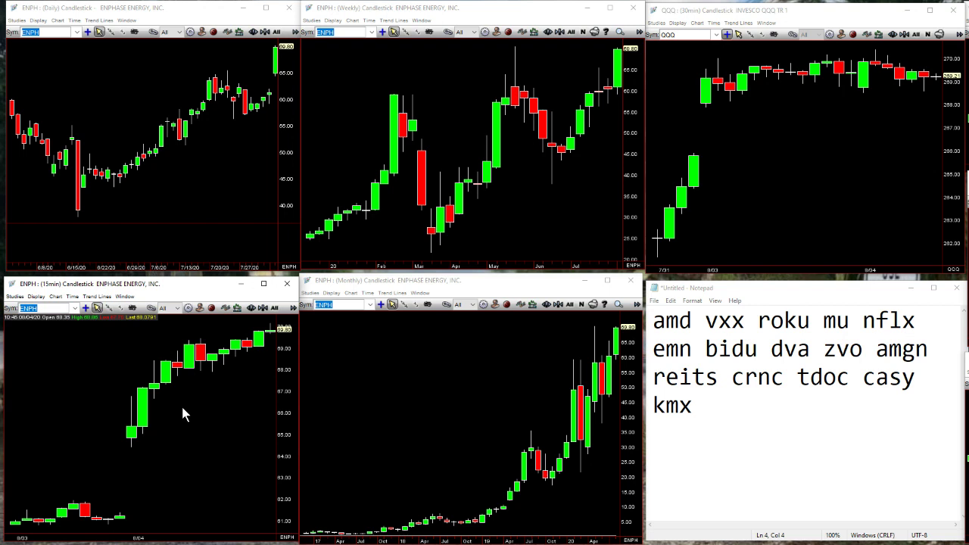
Step: Load AMD into the linked charts and check its 15-minute chart prices
text(amd)
key(Return)
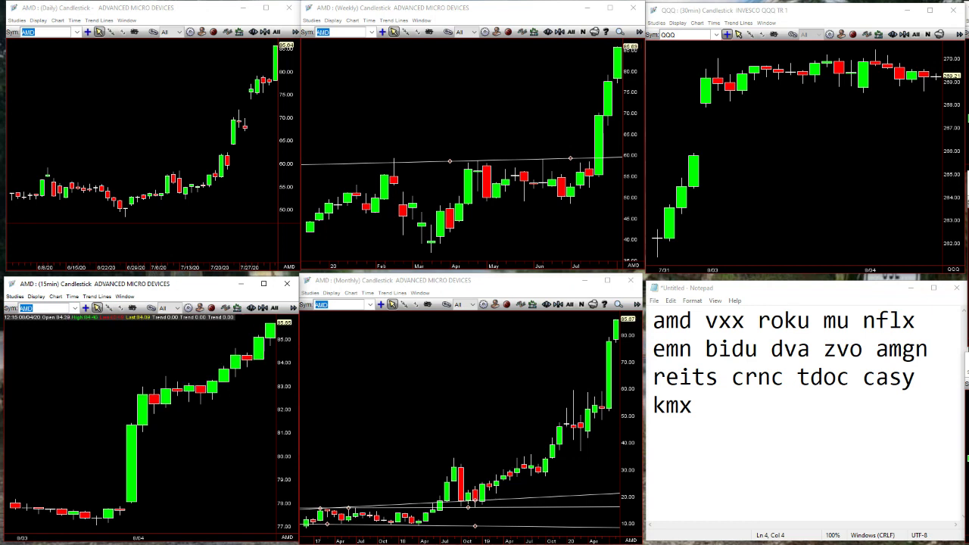
click(99, 309)
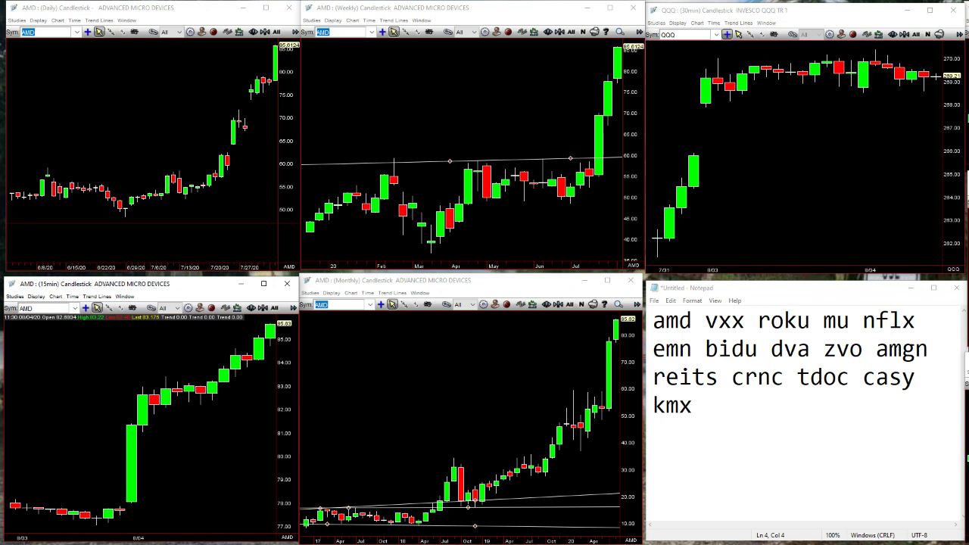
Step: Switch the linked charts to CASY and read its 15-minute price, near 160
text(casy)
key(Return)
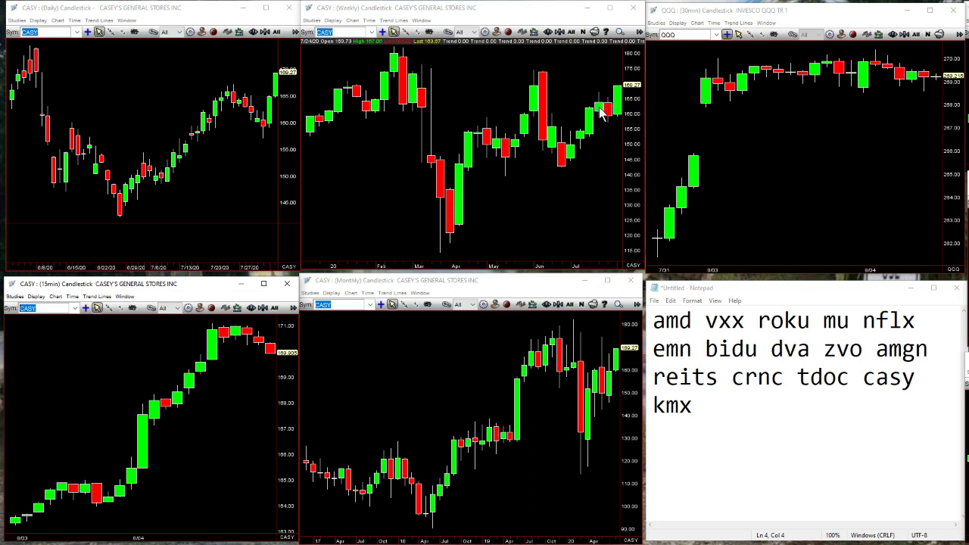
click(164, 432)
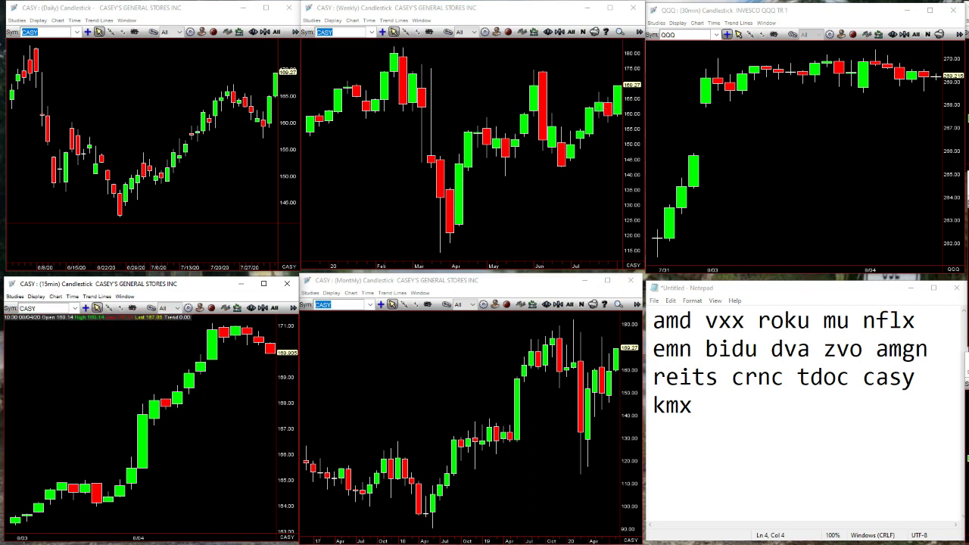
Step: Load Facebook (FB) into the linked charts and read its price
text(fb)
key(Return)
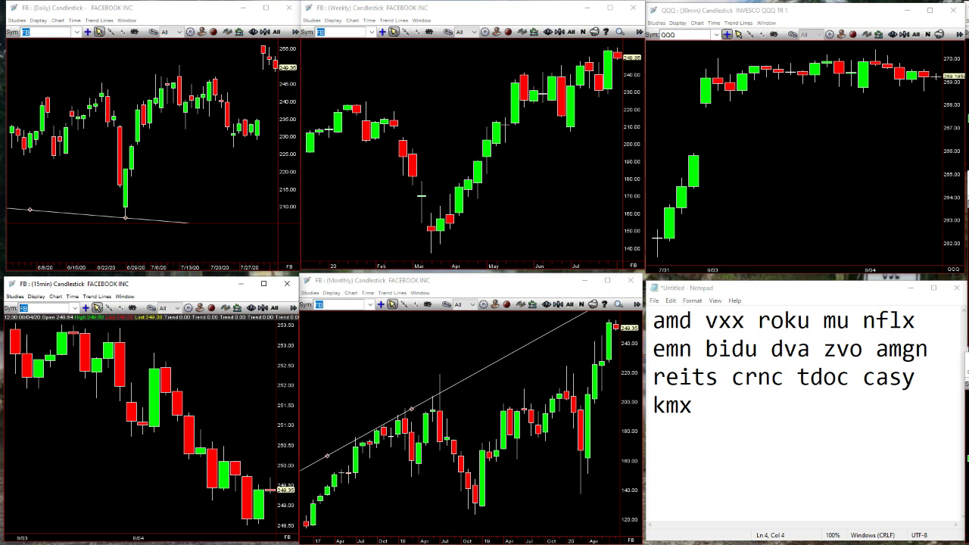
click(94, 307)
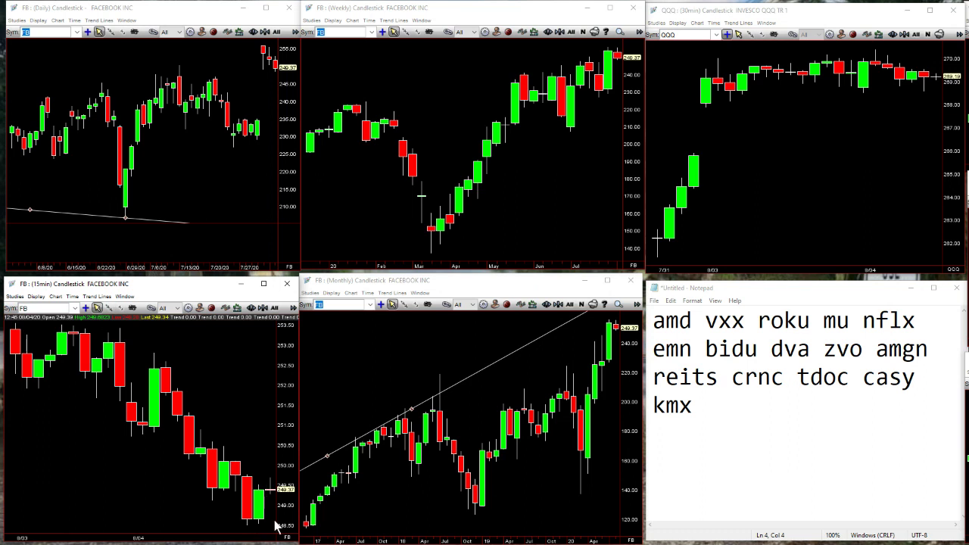
Step: Try 30-minute candles, return to 15-minute, then load CyberArk (CYBR), trading near 111.8
click(74, 296)
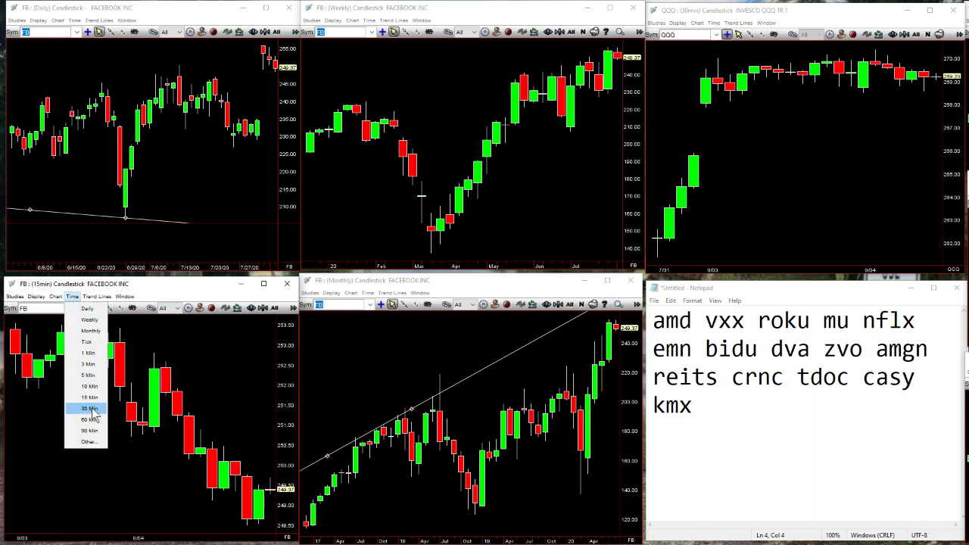
click(92, 415)
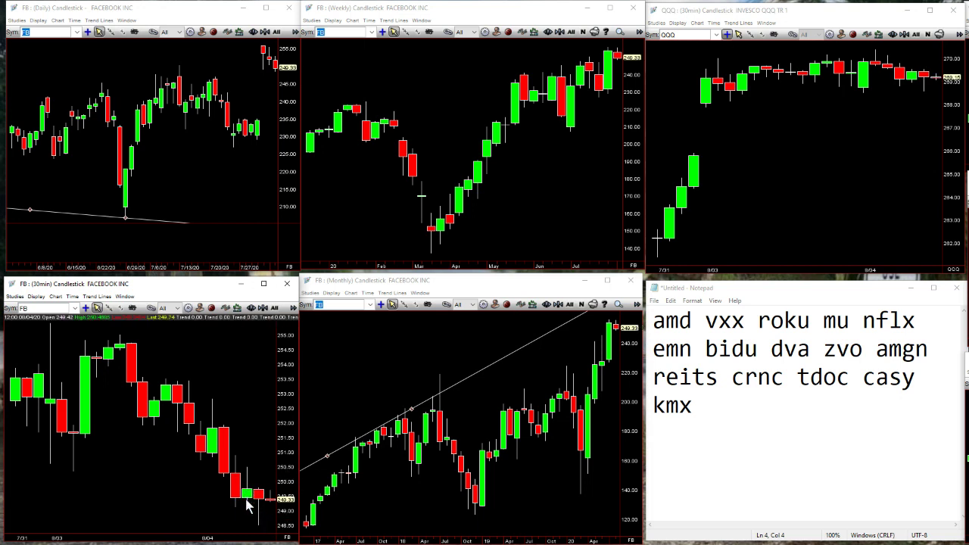
click(72, 296)
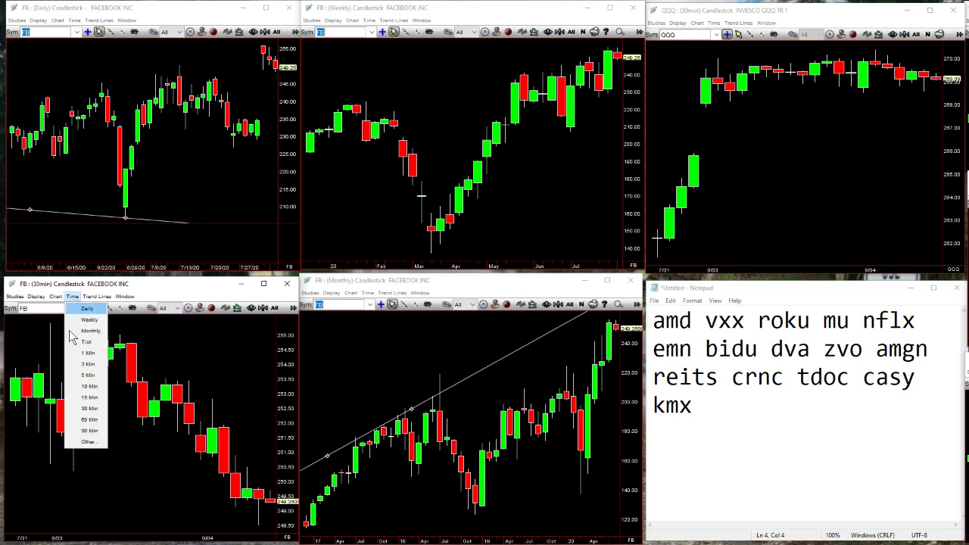
click(90, 397)
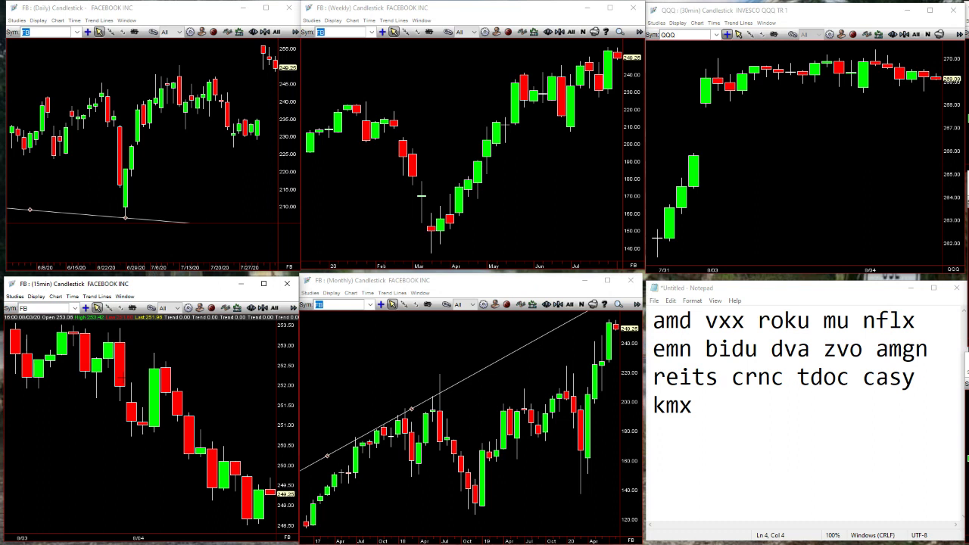
text(rbr)
key(Return)
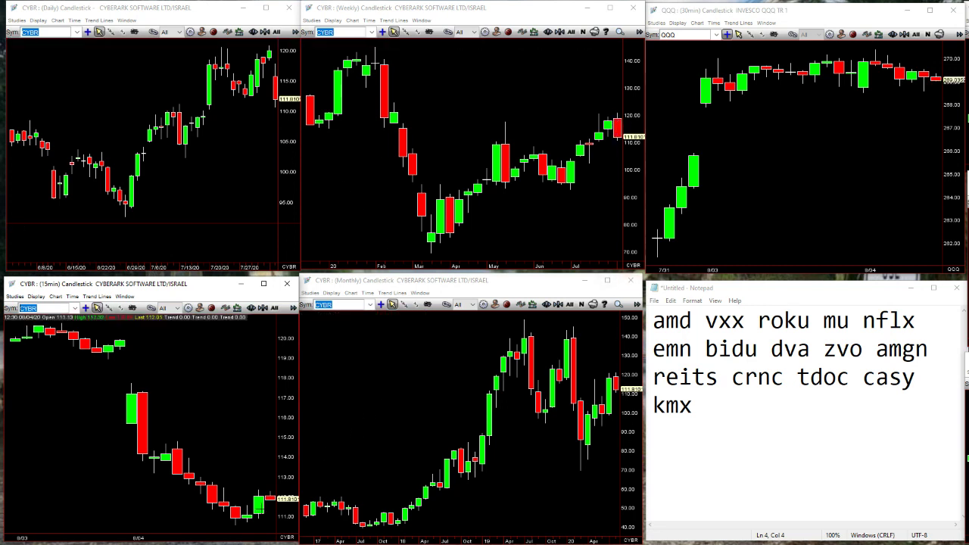
Step: Set the intraday chart to 60-minute candles, then load DVA, trading near 84.1
click(95, 307)
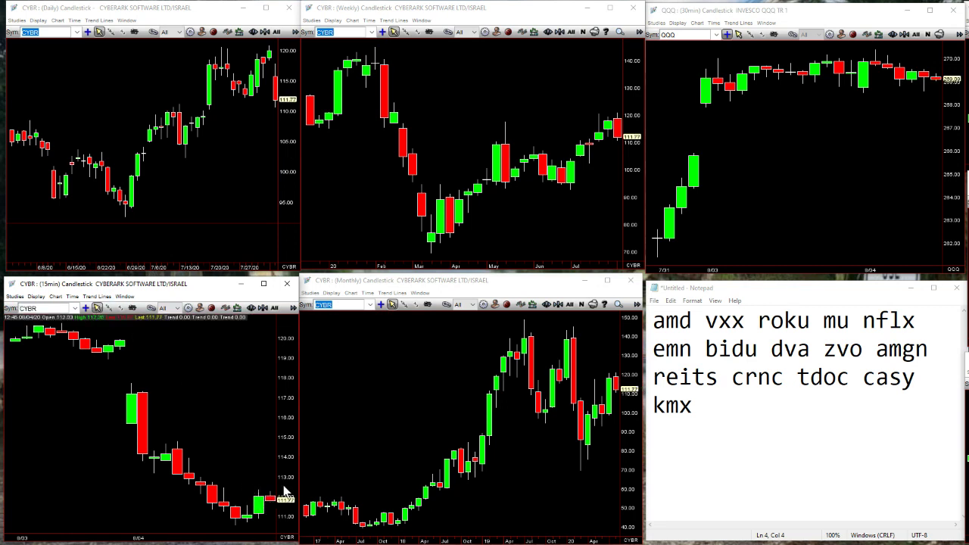
click(73, 296)
click(89, 422)
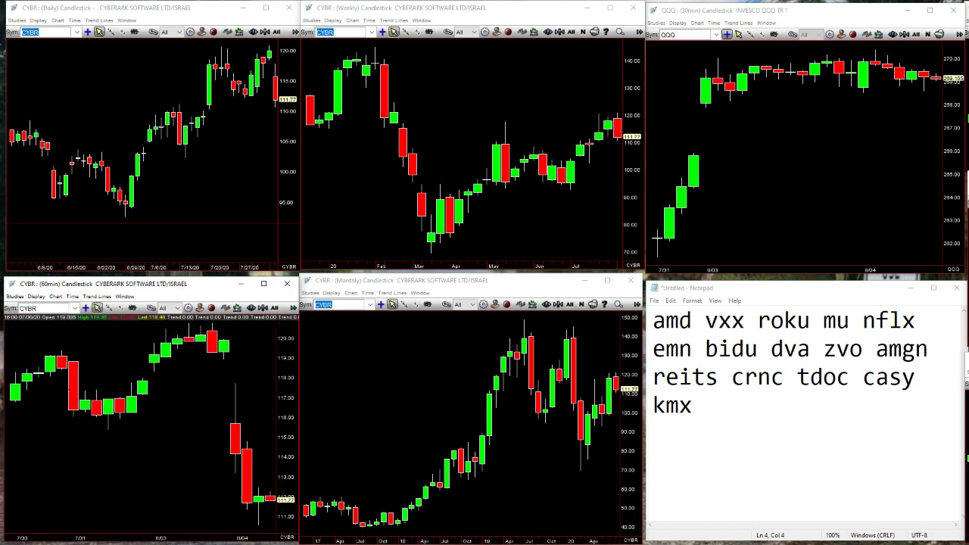
text(dva)
key(Return)
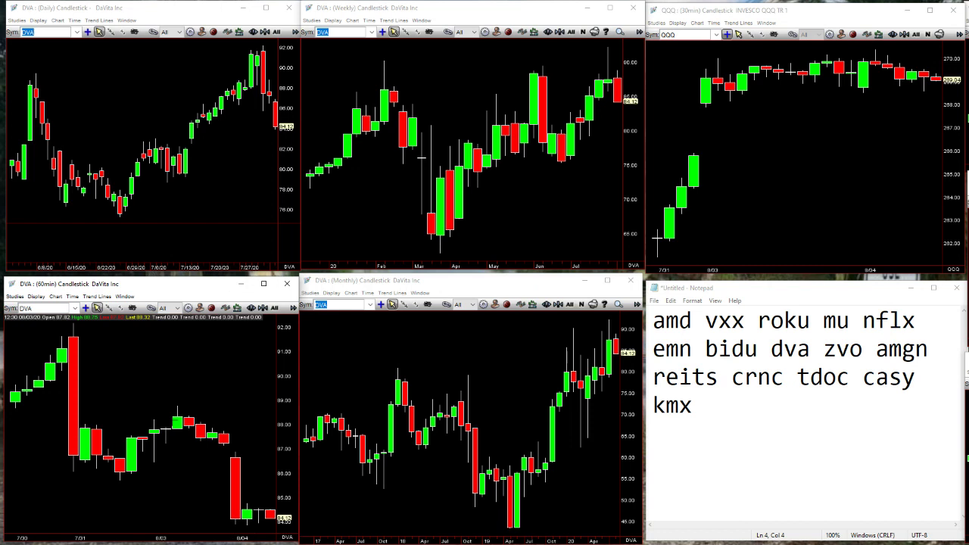
Step: Glance at Skyworks (SWKS), then load TREX near 136 and activate the Daily chart window
text(swks)
key(Return)
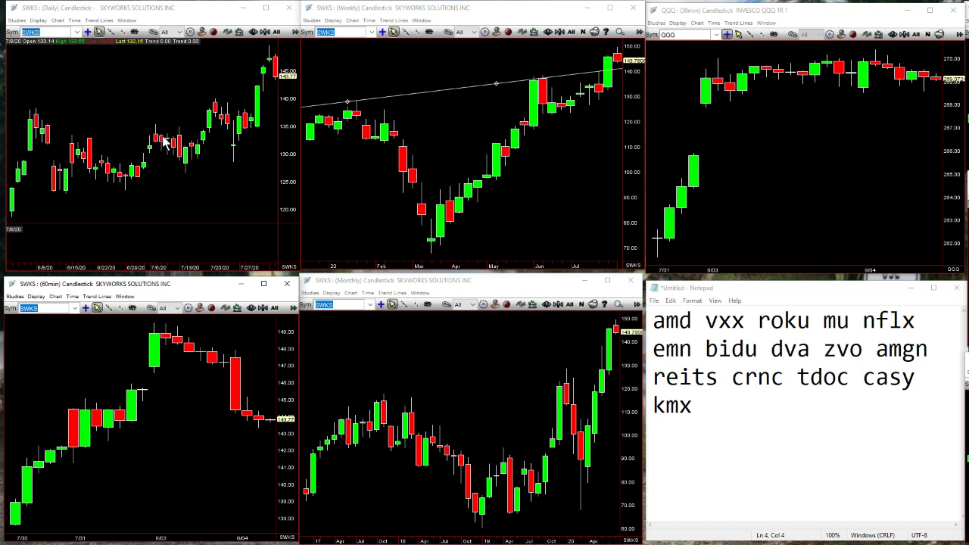
text(t)
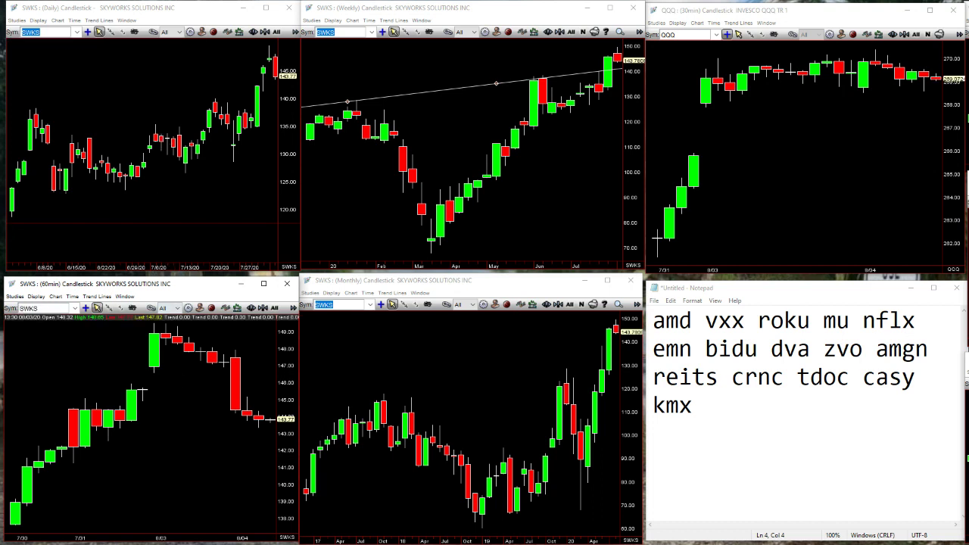
text(rex)
key(Return)
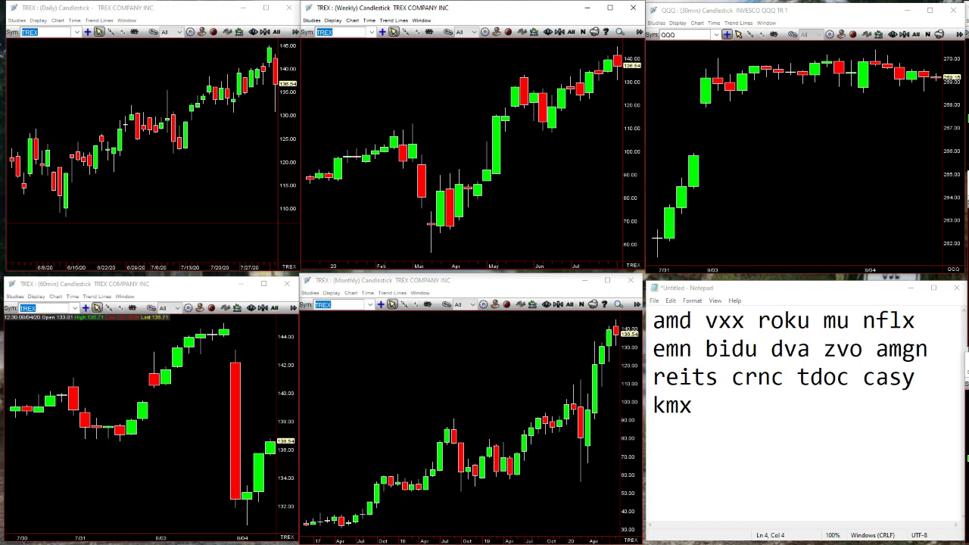
click(98, 34)
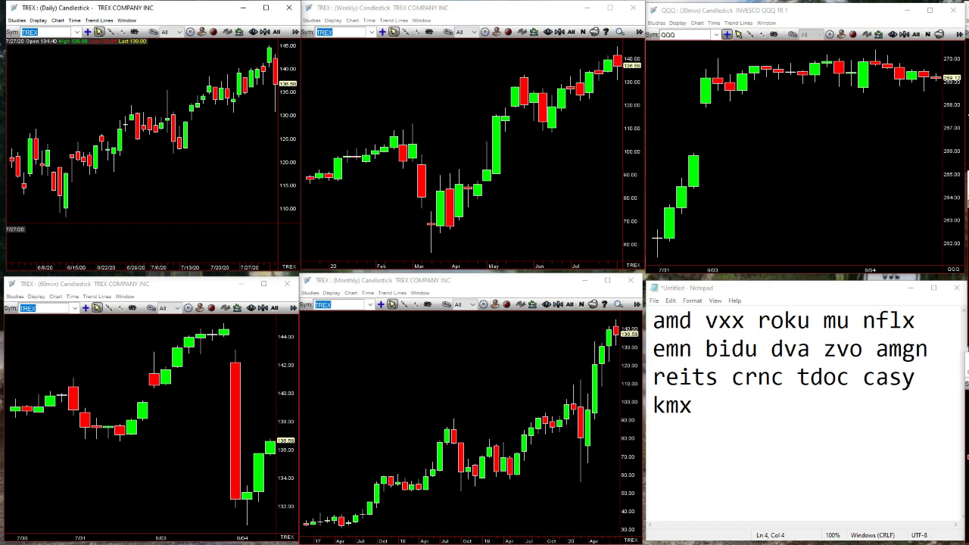
Step: Enter AMGN in the Daily chart's Sym box and read its price, near 242
text(amgn)
key(Return)
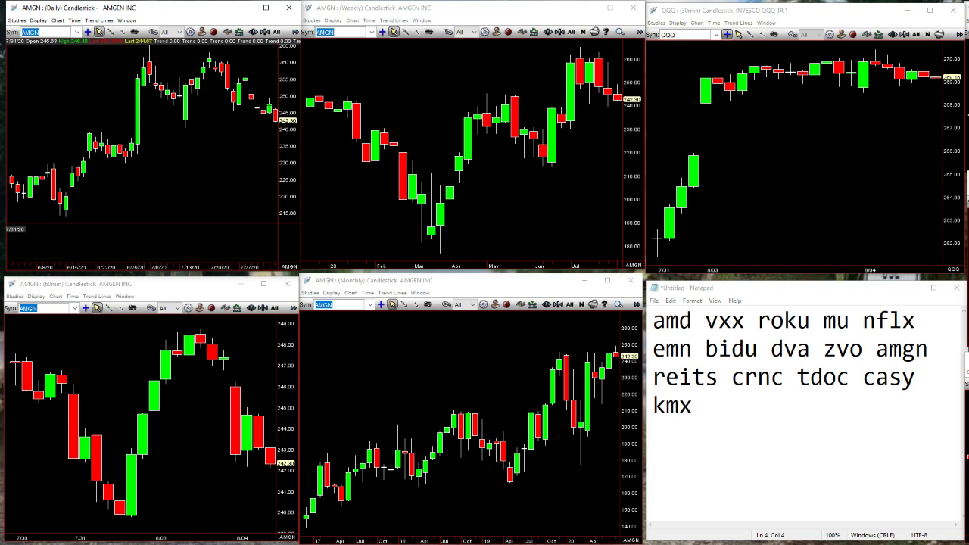
click(101, 36)
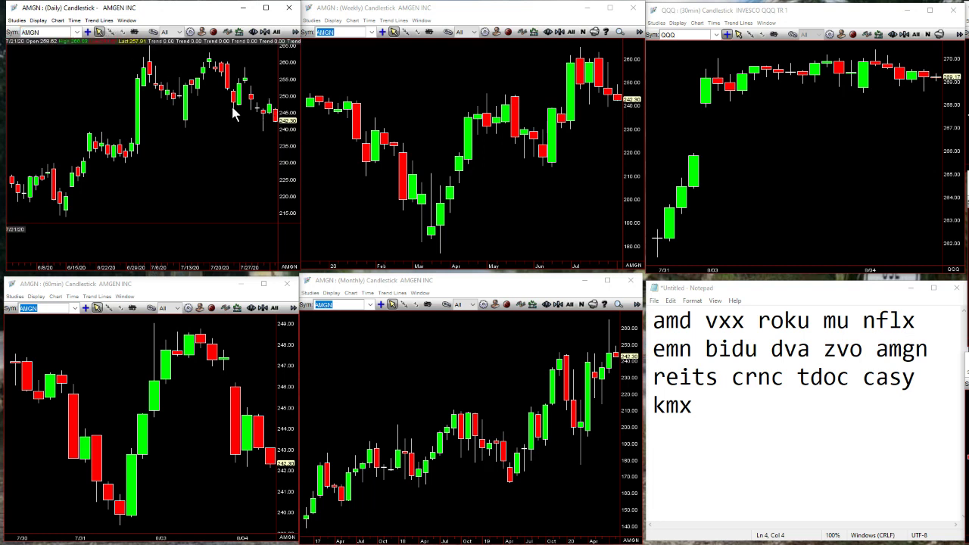